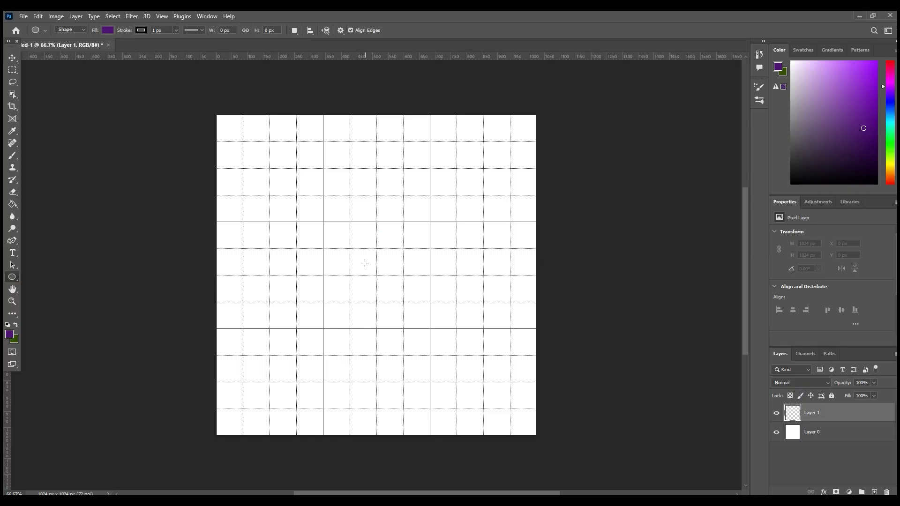
- Draw a circle about 154 by 157 px near the canvas centre and fill it with blue 0062dd
{"action": "left_click_drag", "start_coordinate": [351, 250], "coordinate": [397, 297]}
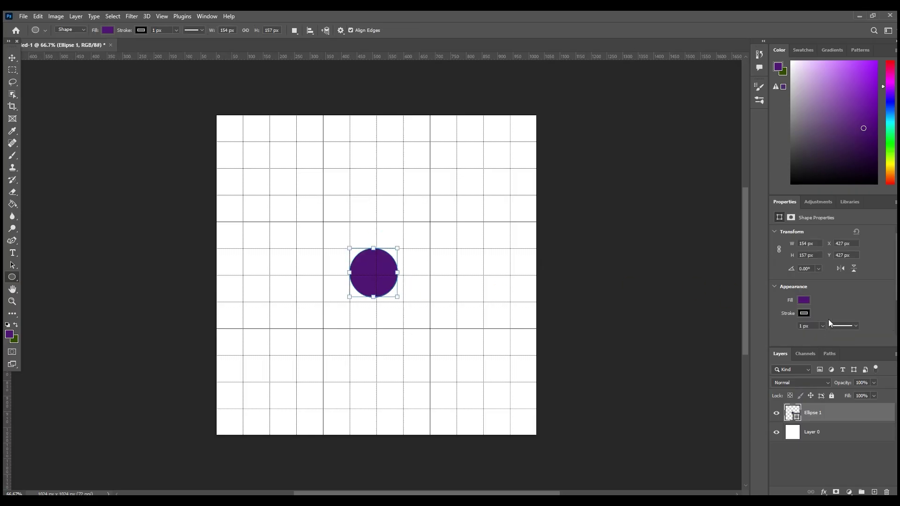
{"action": "left_click", "coordinate": [803, 300]}
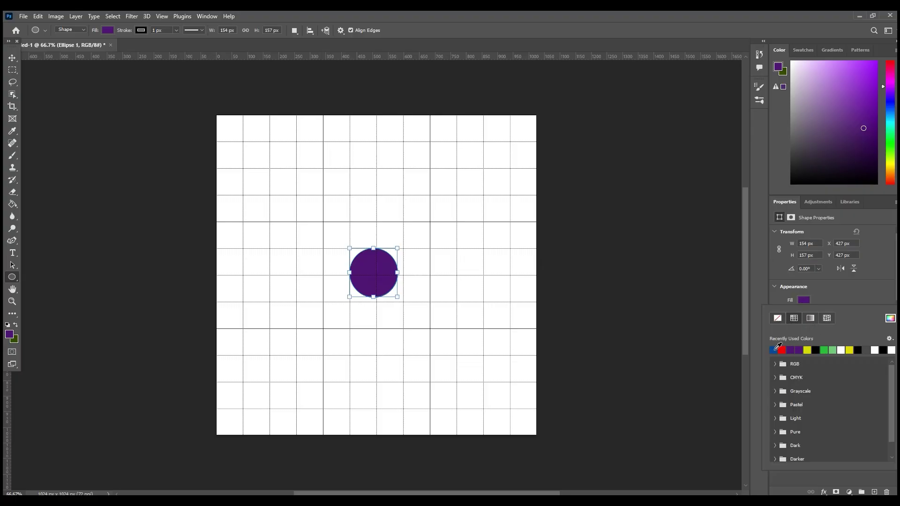
{"action": "left_click", "coordinate": [774, 349]}
{"action": "left_click", "coordinate": [889, 319]}
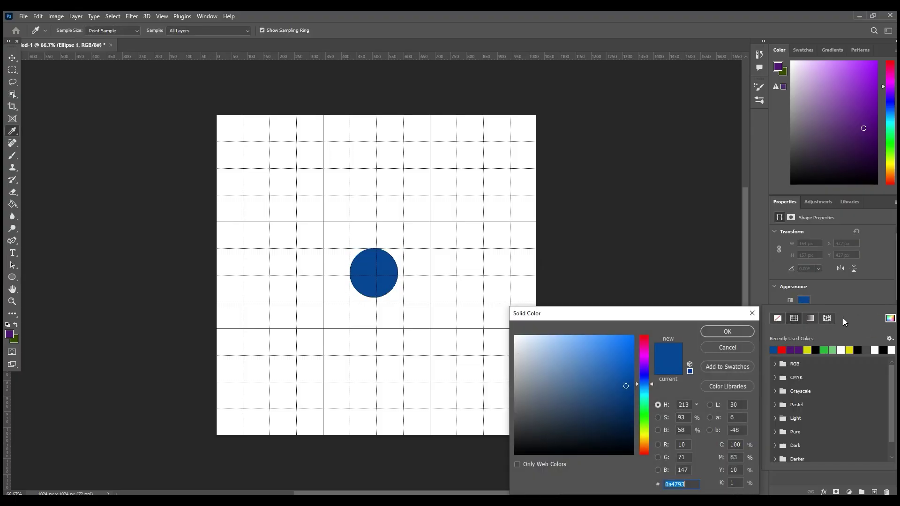
{"action": "type", "text": "0a64d8"}
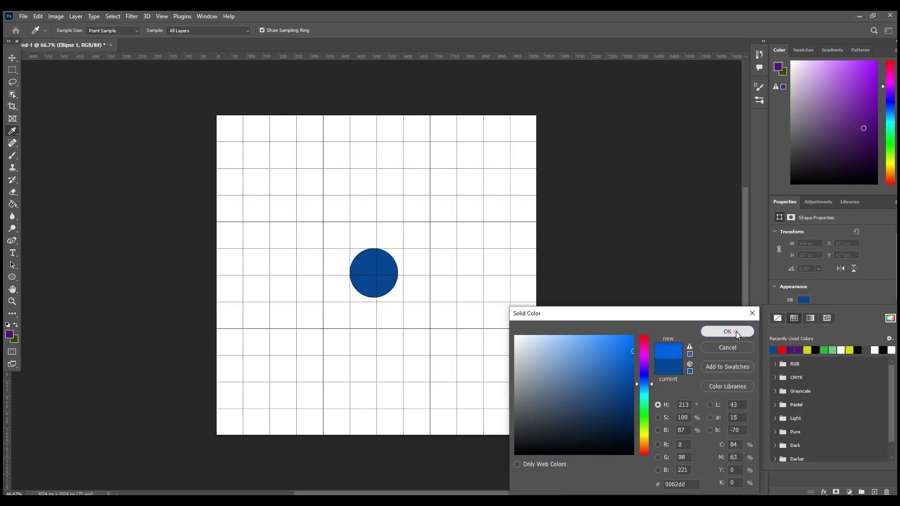
{"action": "left_click", "coordinate": [723, 330]}
{"action": "left_click", "coordinate": [840, 289]}
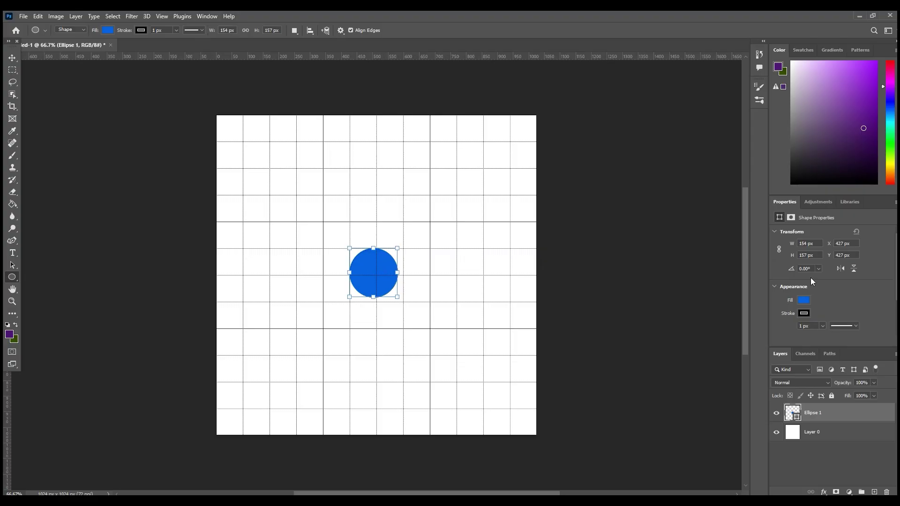
- Change the circle's fill to yellow and finally to white, and remove its stroke
{"action": "left_click", "coordinate": [804, 301]}
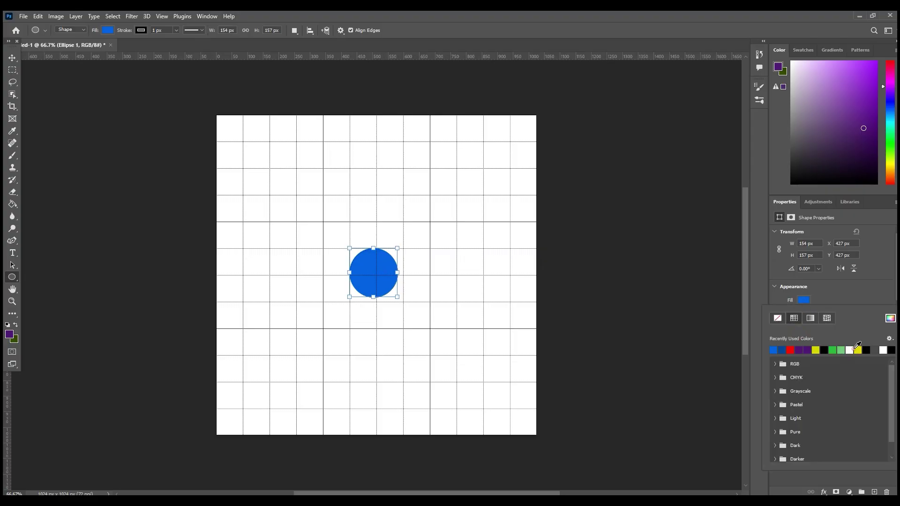
{"action": "left_click", "coordinate": [856, 349]}
{"action": "left_click", "coordinate": [803, 300]}
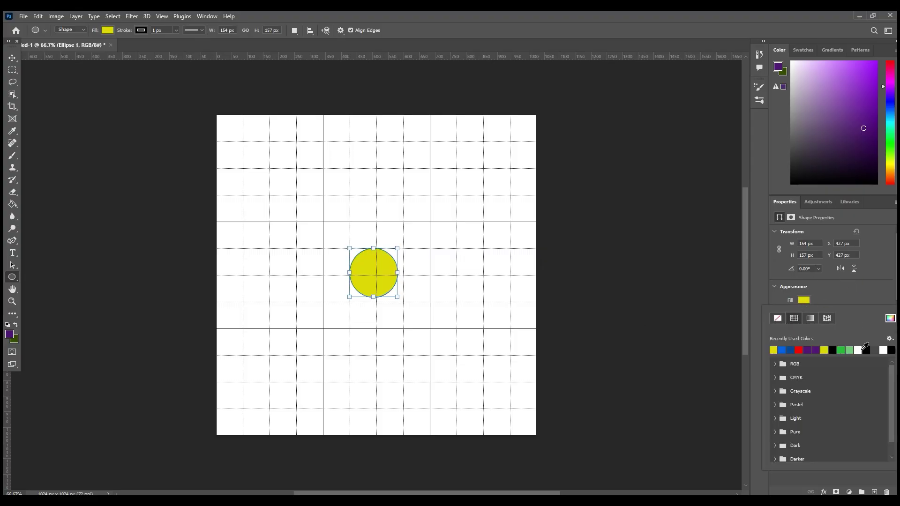
{"action": "left_click", "coordinate": [858, 350]}
{"action": "left_click", "coordinate": [12, 57]}
{"action": "left_click", "coordinate": [804, 313]}
{"action": "left_click", "coordinate": [776, 330]}
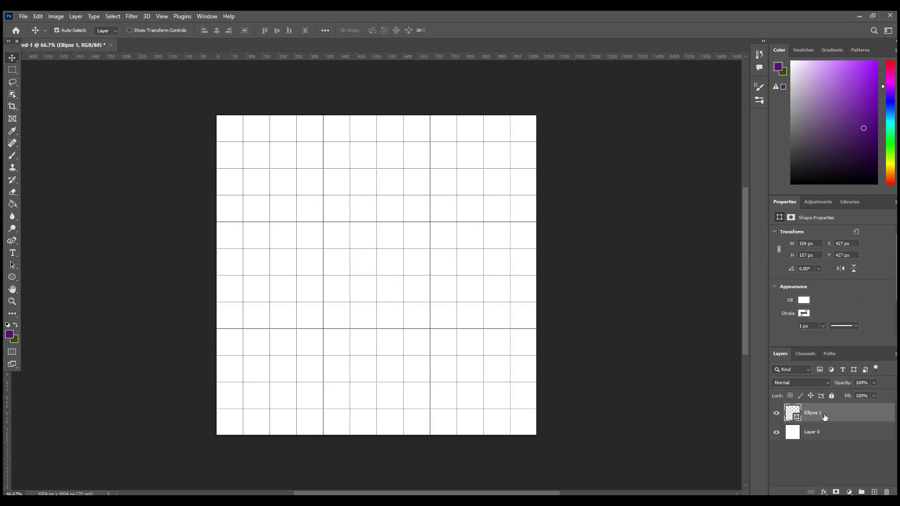
- Set the foreground color to black and fill the Layer 0 background with it using the Paint Bucket
{"action": "left_click", "coordinate": [805, 432]}
{"action": "left_click", "coordinate": [10, 334]}
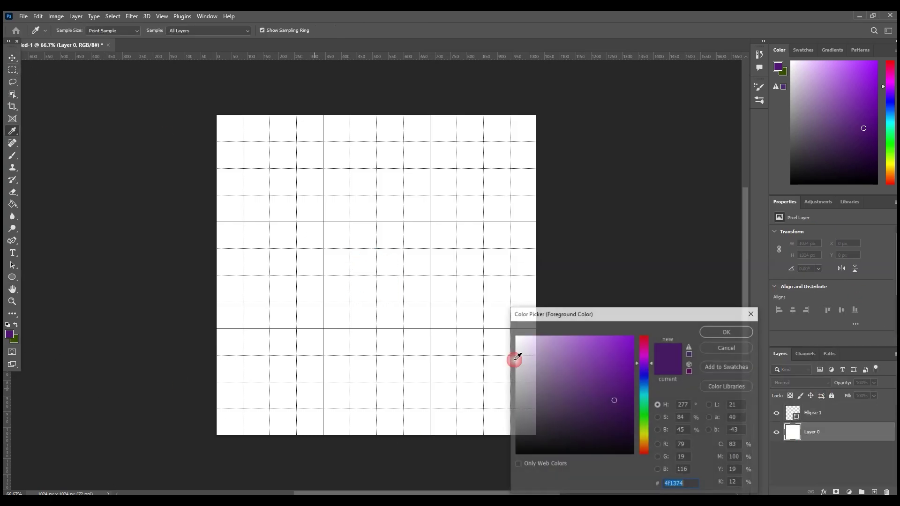
{"action": "left_click_drag", "start_coordinate": [514, 359], "coordinate": [515, 454]}
{"action": "left_click", "coordinate": [725, 331]}
{"action": "left_click", "coordinate": [14, 205]}
{"action": "left_click", "coordinate": [595, 398]}
- Add an Outer Glow effect to the Ellipse 1 layer, with the glow color sampled from the white circle
{"action": "right_click", "coordinate": [825, 414]}
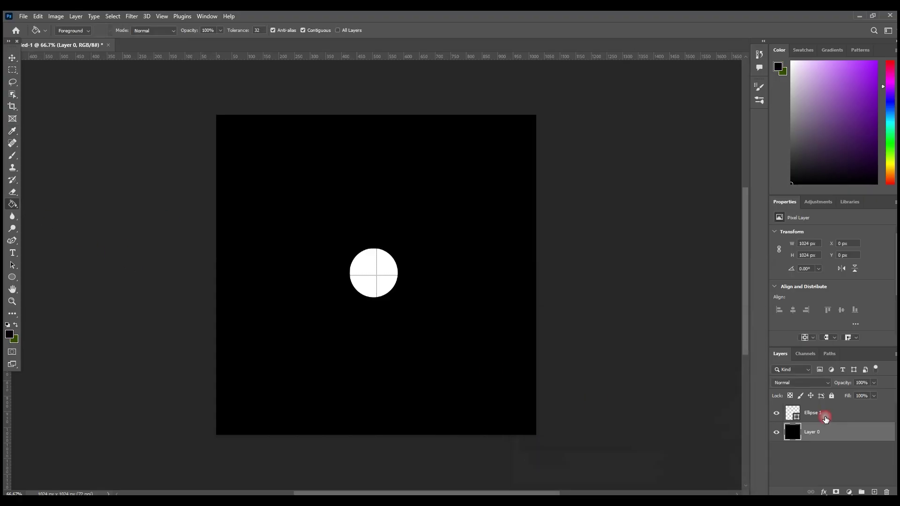
{"action": "left_click", "coordinate": [795, 19]}
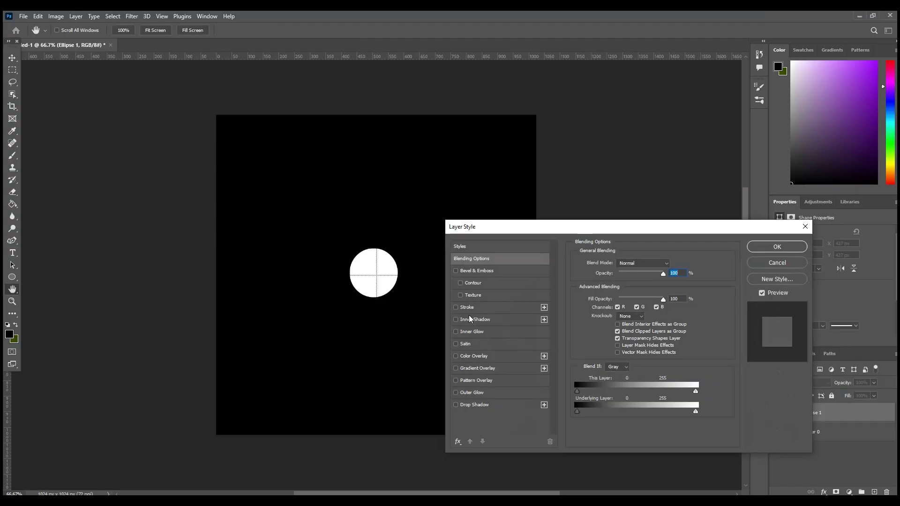
{"action": "left_click", "coordinate": [474, 392]}
{"action": "left_click", "coordinate": [598, 296]}
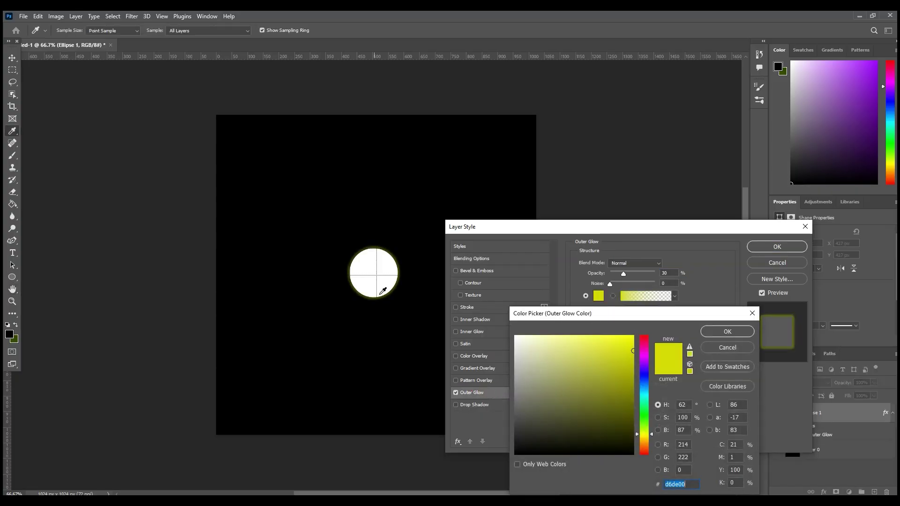
{"action": "left_click", "coordinate": [393, 276]}
{"action": "left_click", "coordinate": [726, 331]}
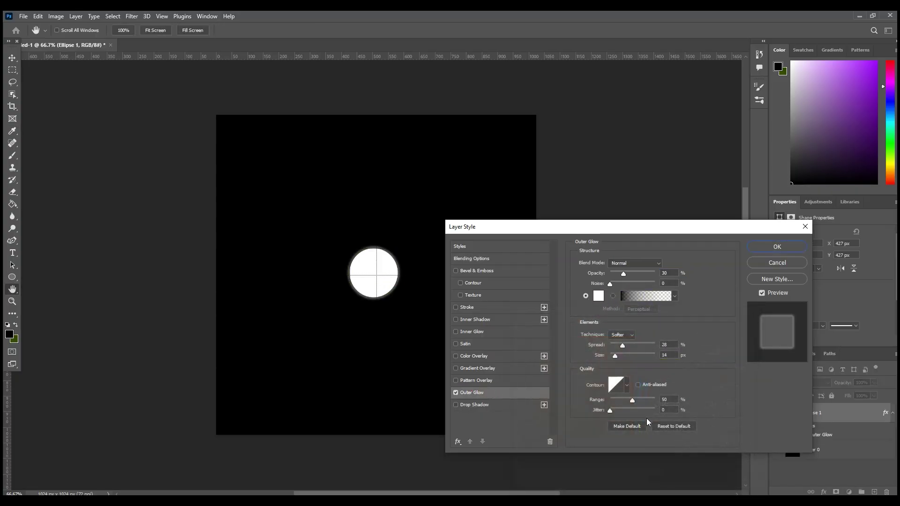
- Set the circle's outer glow to 100% opacity, 18% spread and 250 px size, and apply the layer style
{"action": "left_click_drag", "start_coordinate": [628, 347], "coordinate": [661, 357]}
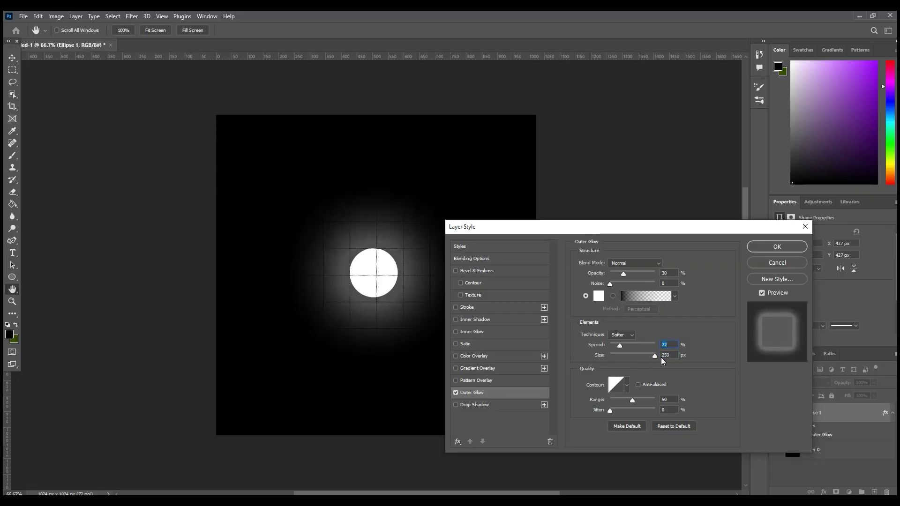
{"action": "left_click_drag", "start_coordinate": [622, 275], "coordinate": [655, 280]}
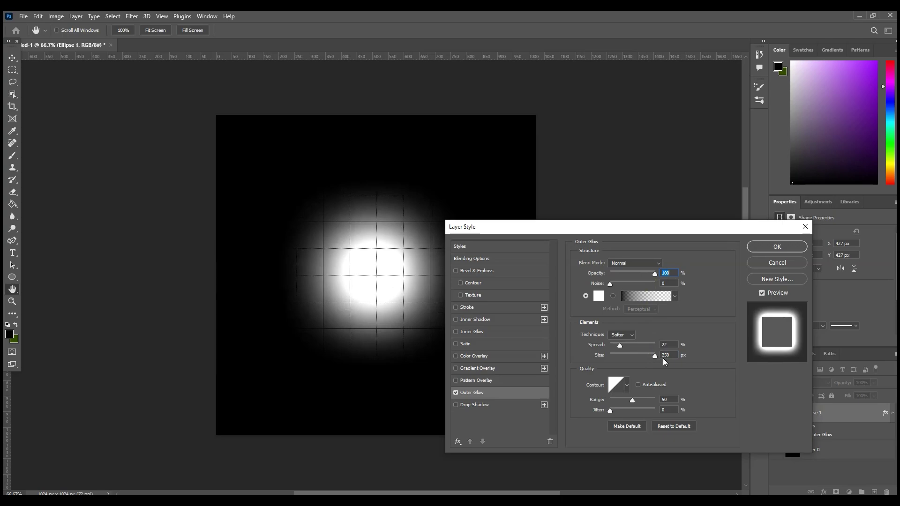
{"action": "left_click_drag", "start_coordinate": [621, 350], "coordinate": [617, 344]}
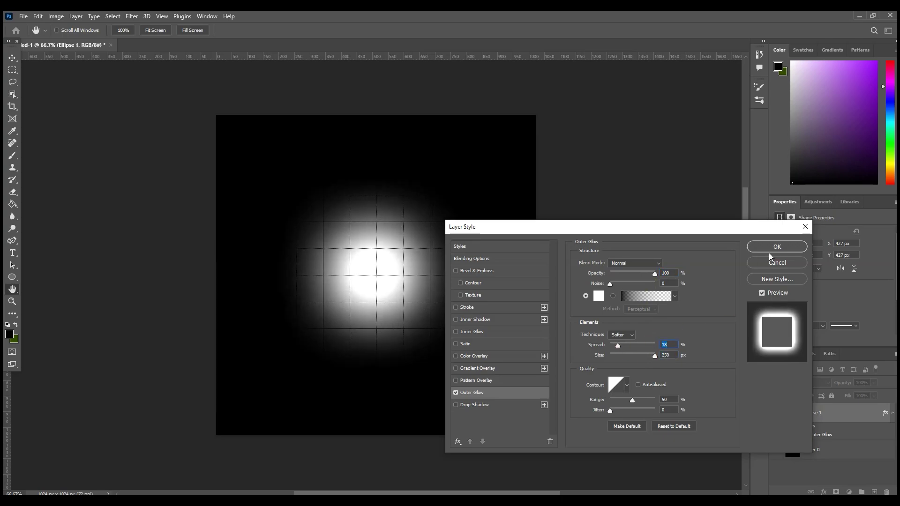
{"action": "left_click", "coordinate": [775, 247]}
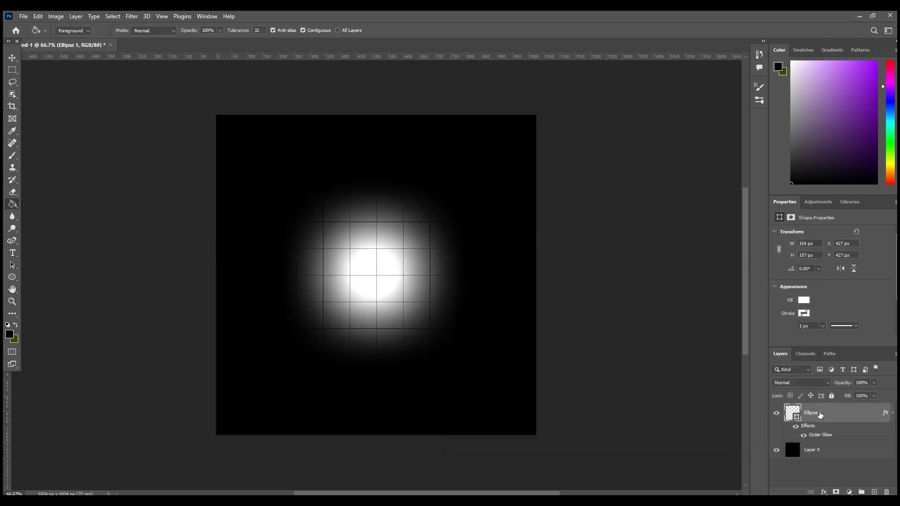
- Hide the Ellipse 1 layer, add a new empty layer above it, and hide the black background layer
{"action": "right_click", "coordinate": [821, 415]}
{"action": "left_click", "coordinate": [627, 237]}
{"action": "left_click", "coordinate": [776, 413]}
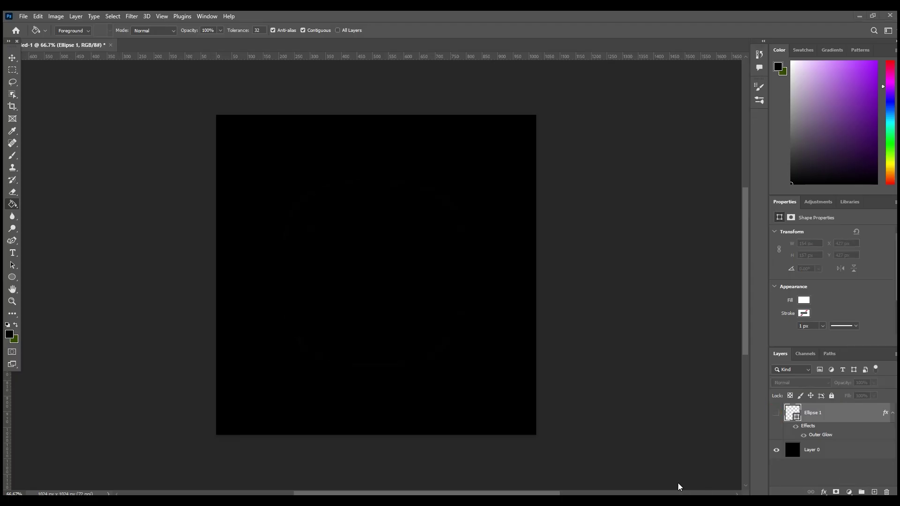
{"action": "left_click", "coordinate": [873, 492]}
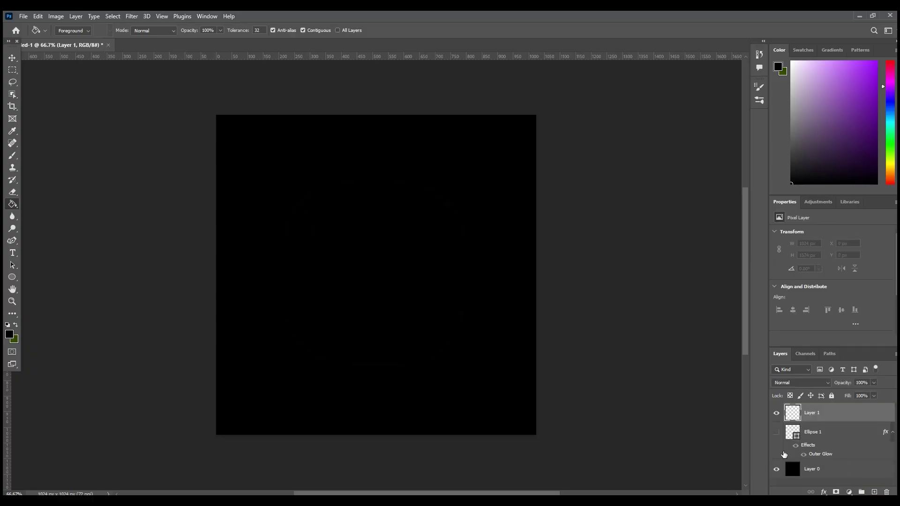
{"action": "left_click", "coordinate": [776, 468]}
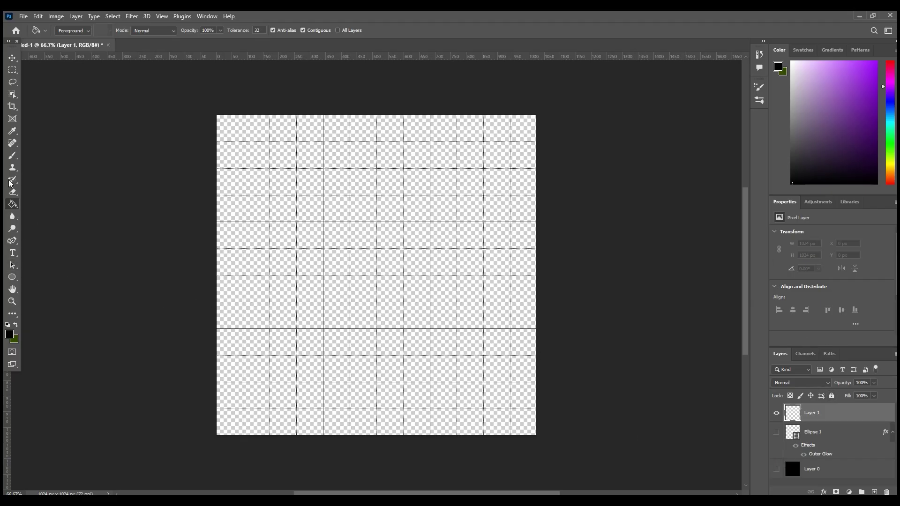
- Paint nine wavy black strokes, one in each large grid square, with a 36 px hard round brush on the new layer
{"action": "left_click", "coordinate": [12, 156]}
{"action": "right_click", "coordinate": [13, 155]}
{"action": "left_click", "coordinate": [184, 183]}
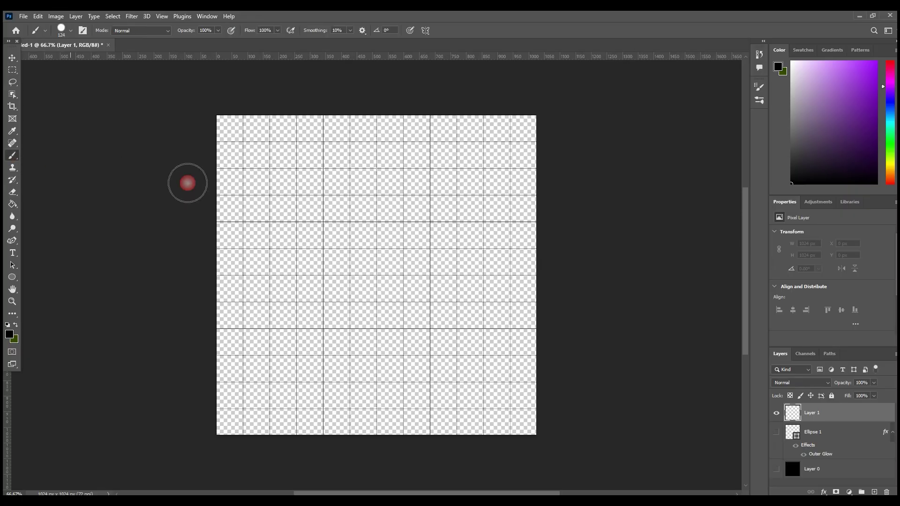
{"action": "left_click", "coordinate": [70, 30]}
{"action": "left_click_drag", "start_coordinate": [74, 60], "coordinate": [63, 59]}
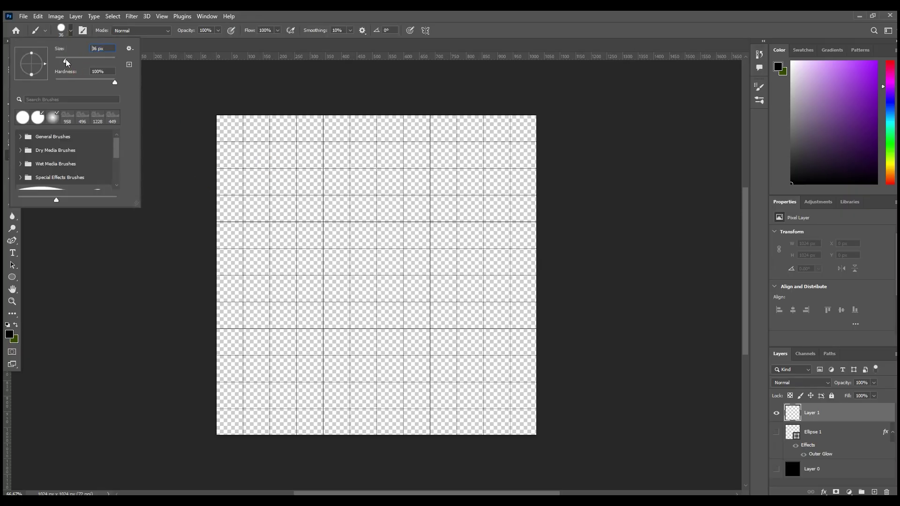
{"action": "mouse_move", "coordinate": [231, 149]}
{"action": "left_mouse_down"}
{"action": "mouse_move", "coordinate": [243, 173]}
{"action": "mouse_move", "coordinate": [287, 194]}
{"action": "mouse_move", "coordinate": [303, 156]}
{"action": "mouse_move", "coordinate": [367, 167]}
{"action": "mouse_move", "coordinate": [406, 192]}
{"action": "left_mouse_up"}
{"action": "mouse_move", "coordinate": [439, 166]}
{"action": "left_mouse_down"}
{"action": "mouse_move", "coordinate": [491, 189]}
{"action": "mouse_move", "coordinate": [519, 153]}
{"action": "left_mouse_up"}
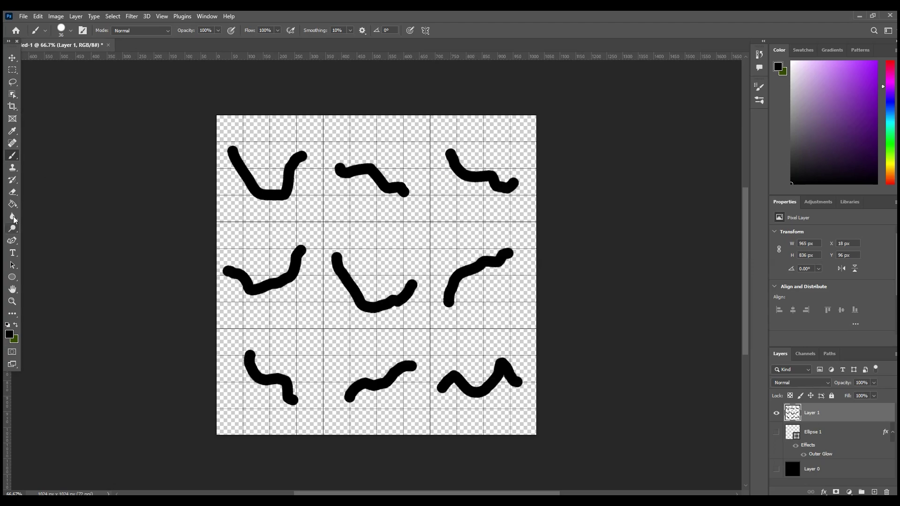
- Erase parts of the stroke ends near the canvas's left edge and show the black background layer again
{"action": "left_click", "coordinate": [13, 192]}
{"action": "mouse_move", "coordinate": [214, 275]}
{"action": "left_mouse_down"}
{"action": "mouse_move", "coordinate": [231, 256]}
{"action": "mouse_move", "coordinate": [221, 273]}
{"action": "mouse_move", "coordinate": [225, 286]}
{"action": "mouse_move", "coordinate": [232, 261]}
{"action": "mouse_move", "coordinate": [206, 276]}
{"action": "mouse_move", "coordinate": [234, 259]}
{"action": "mouse_move", "coordinate": [230, 267]}
{"action": "left_mouse_up"}
{"action": "scroll", "coordinate": [234, 262], "scroll_direction": "down", "scroll_amount": 2}
{"action": "left_click", "coordinate": [776, 470]}
- Add a white Color Overlay and an Outer Glow to the strokes layer, and reduce the glow's size
{"action": "right_click", "coordinate": [815, 417]}
{"action": "left_click", "coordinate": [731, 16]}
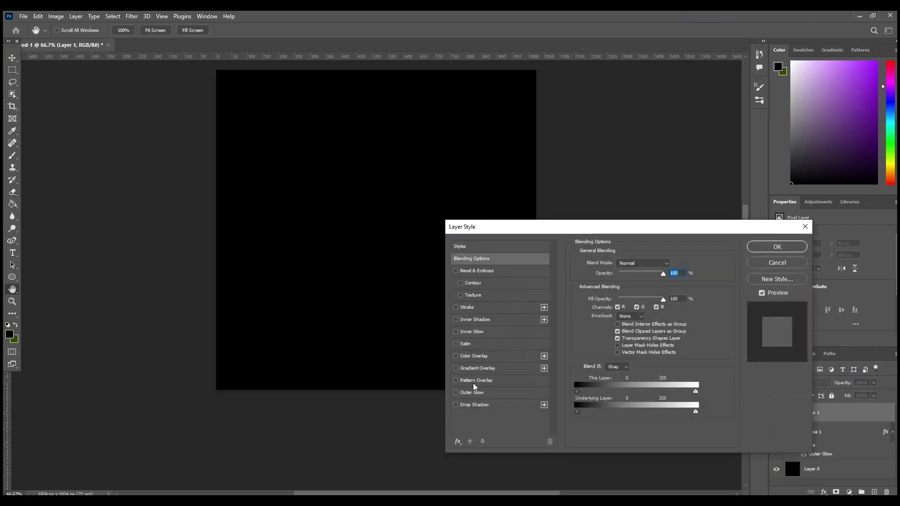
{"action": "left_click", "coordinate": [475, 357]}
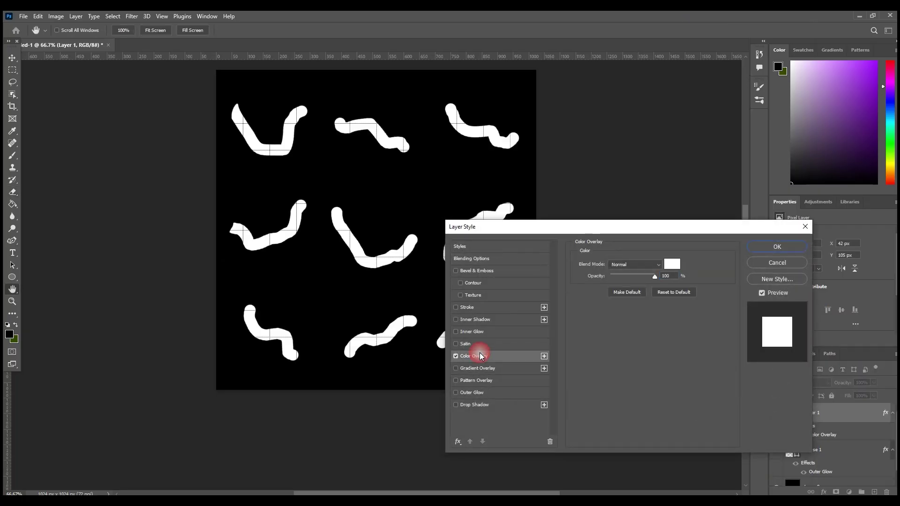
{"action": "left_click", "coordinate": [475, 392]}
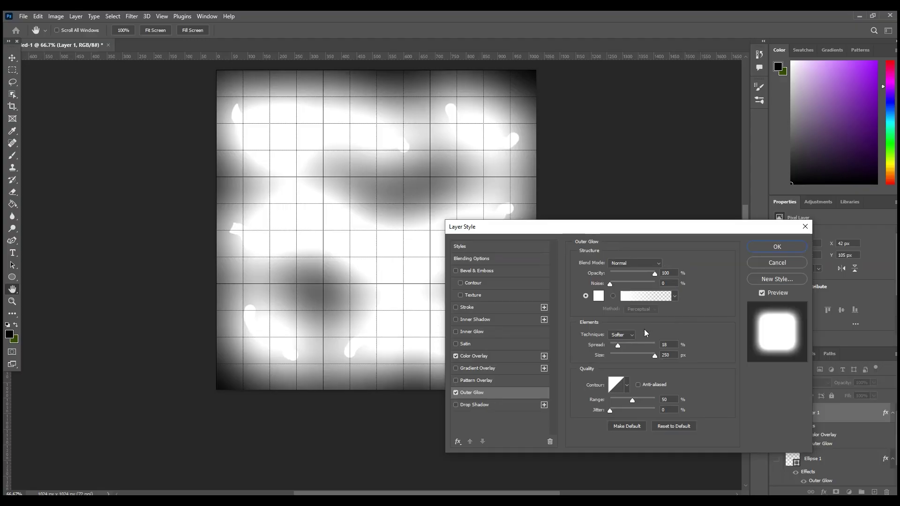
{"action": "left_click_drag", "start_coordinate": [653, 358], "coordinate": [625, 355]}
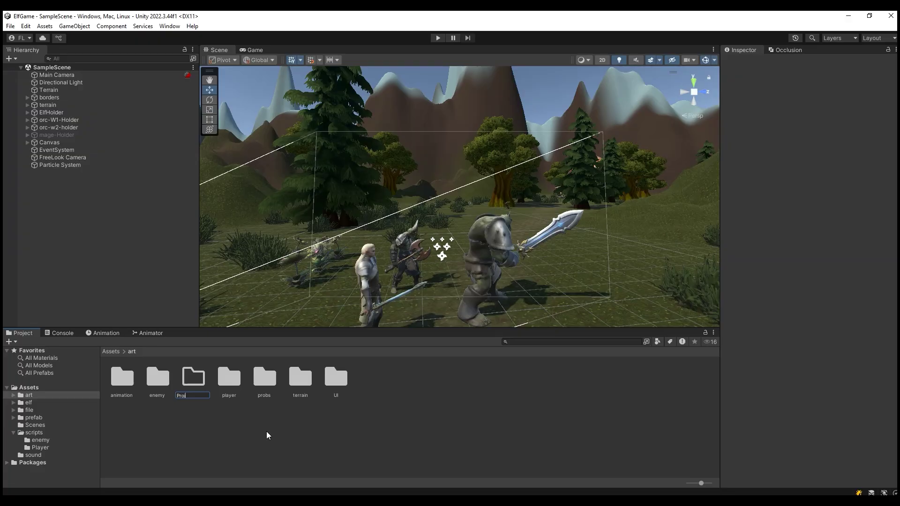
- In Unity, name the new folder inside Assets > art Projectile and open it
{"action": "type", "text": "tile"}
{"action": "key", "text": "Return"}
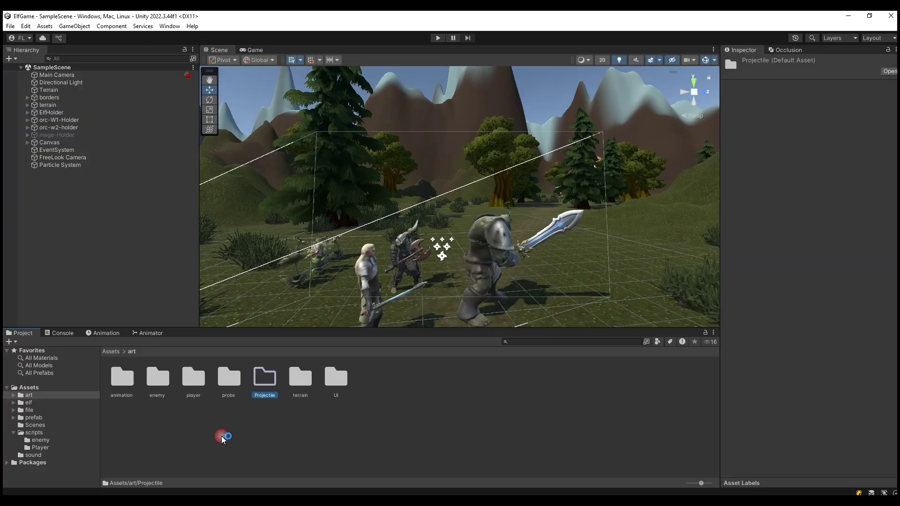
{"action": "double_click", "coordinate": [252, 382]}
- Show the Projectile folder in File Explorer, paste fire.png and Layer 1.png into it, and return to Unity
{"action": "right_click", "coordinate": [215, 390]}
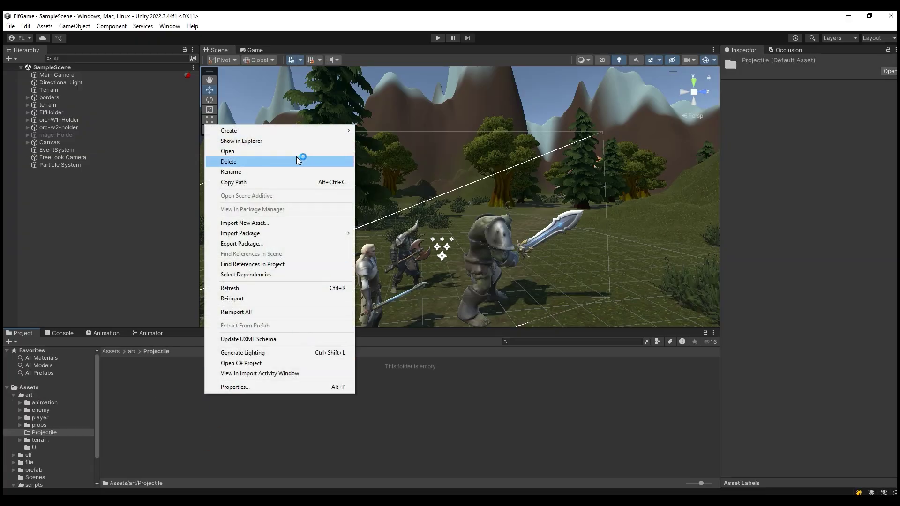
{"action": "left_click", "coordinate": [281, 141]}
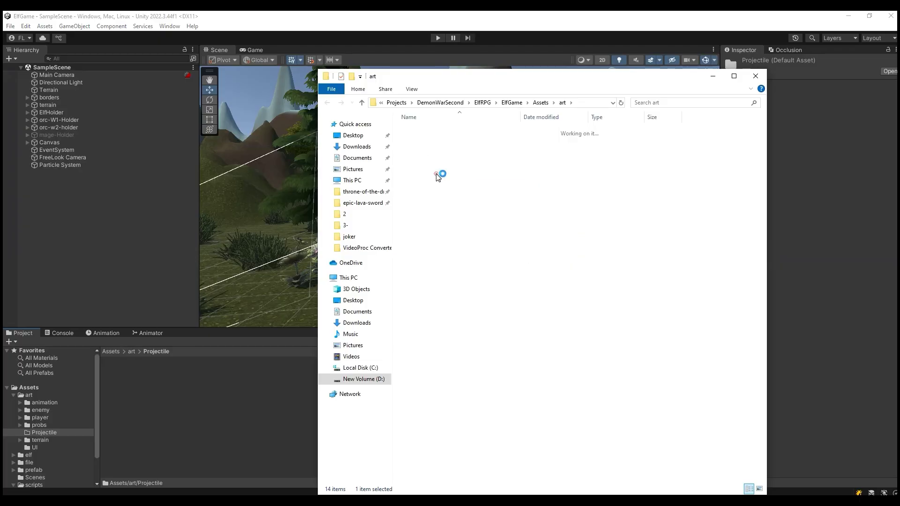
{"action": "right_click", "coordinate": [441, 181]}
{"action": "left_click", "coordinate": [474, 254]}
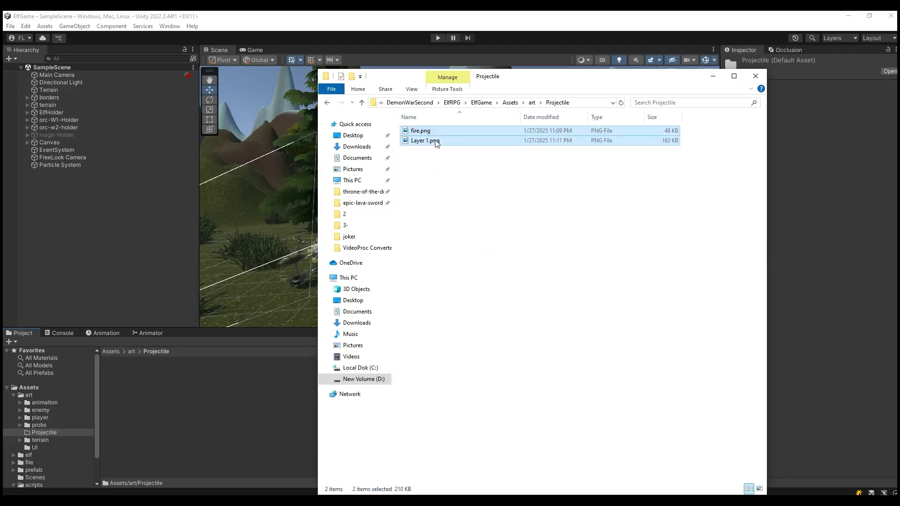
{"action": "left_click", "coordinate": [755, 76]}
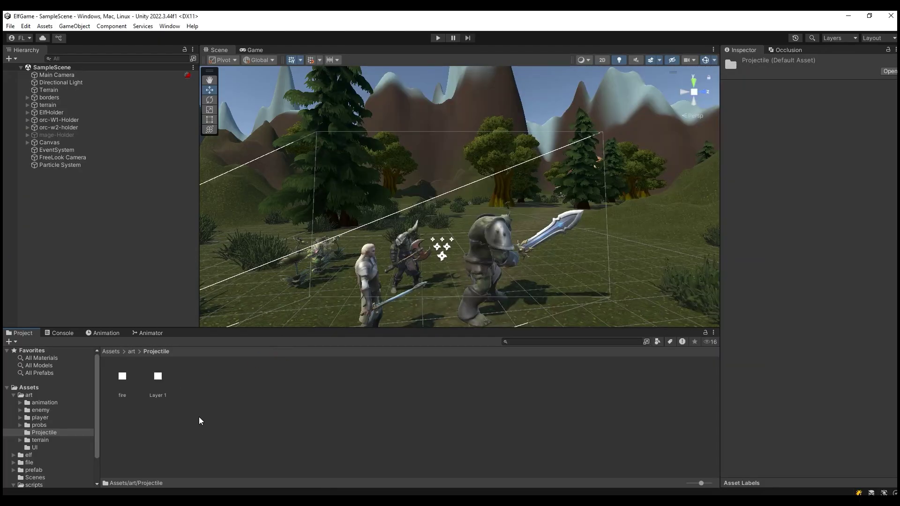
- Rename the Layer 1 texture in the Projectile folder as tail
{"action": "left_click", "coordinate": [159, 381]}
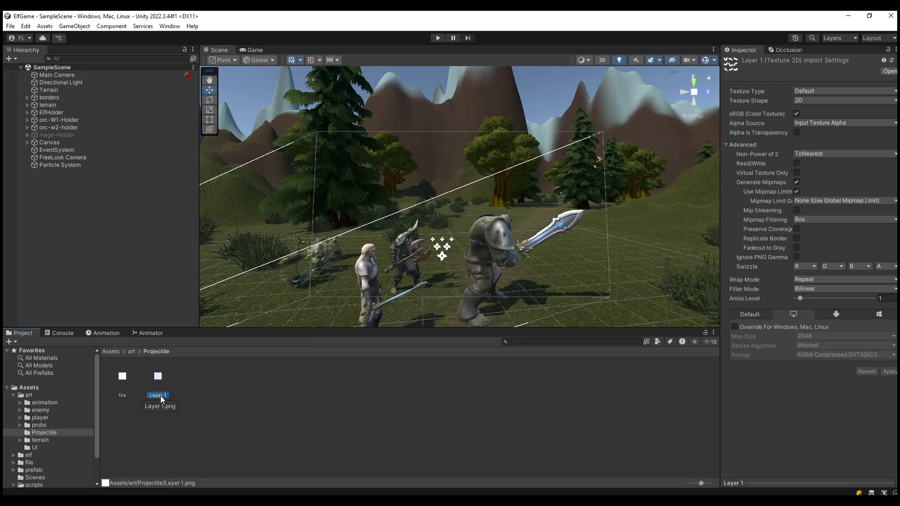
{"action": "type", "text": "tail"}
{"action": "key", "text": "Return"}
{"action": "left_click", "coordinate": [121, 378]}
{"action": "left_click", "coordinate": [150, 376]}
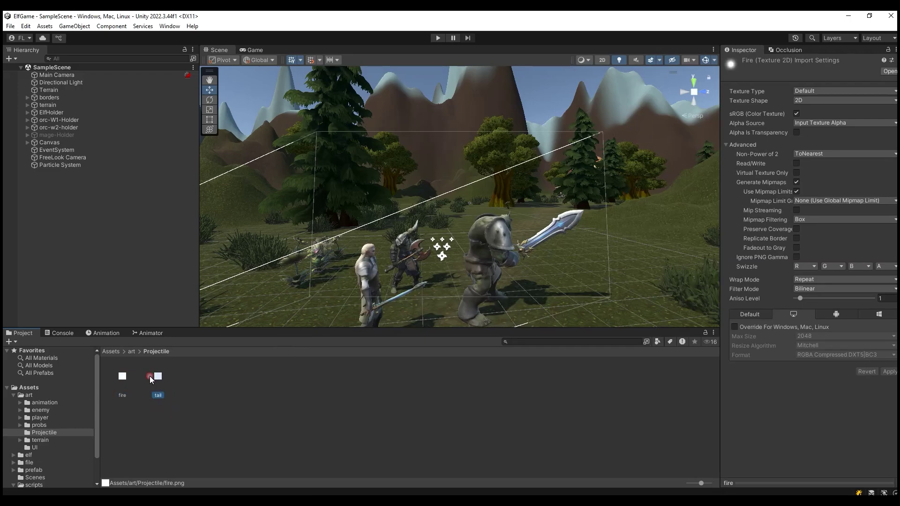
{"action": "left_click", "coordinate": [165, 392]}
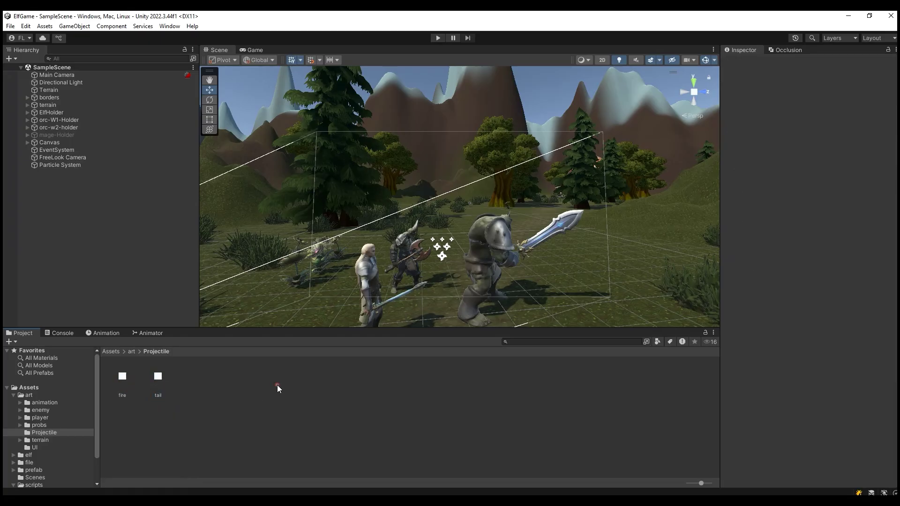
- Create a new material named Fire in the Projectile folder
{"action": "right_click", "coordinate": [262, 388]}
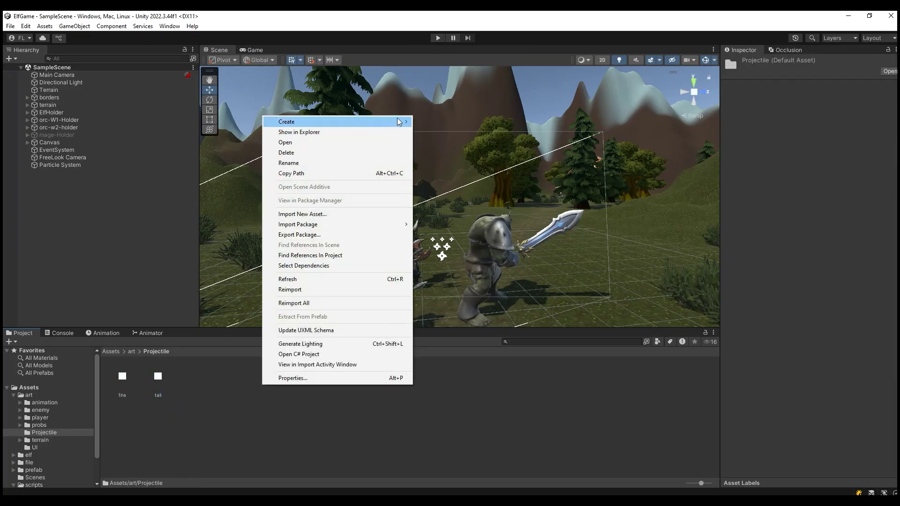
{"action": "mouse_move", "coordinate": [401, 121]}
{"action": "left_click", "coordinate": [466, 264]}
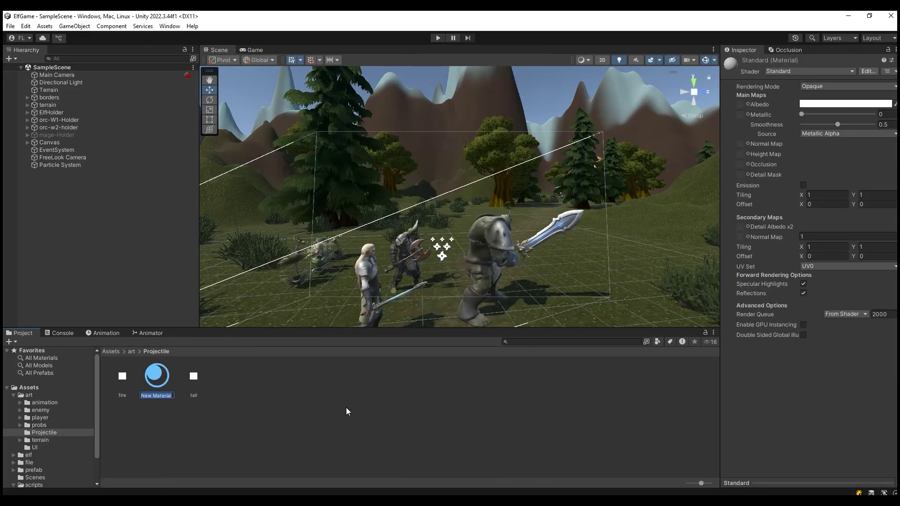
{"action": "type", "text": "Fire"}
{"action": "left_click", "coordinate": [286, 377]}
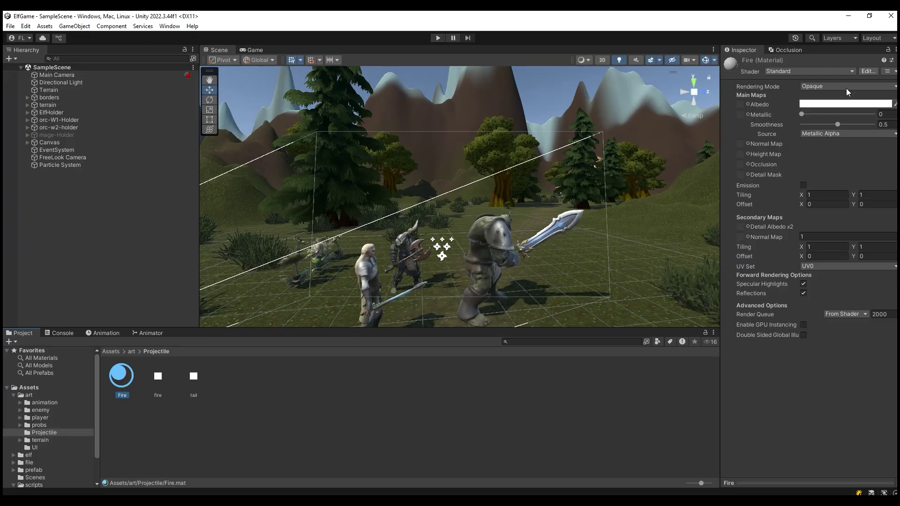
- Change the Fire material's shader to Additive from Legacy Shaders/Particles
{"action": "left_click", "coordinate": [824, 86]}
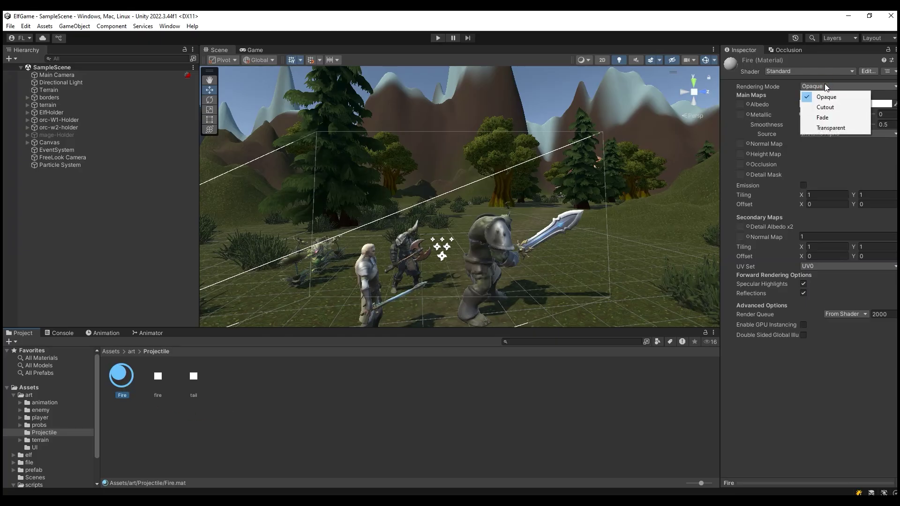
{"action": "left_click", "coordinate": [788, 69]}
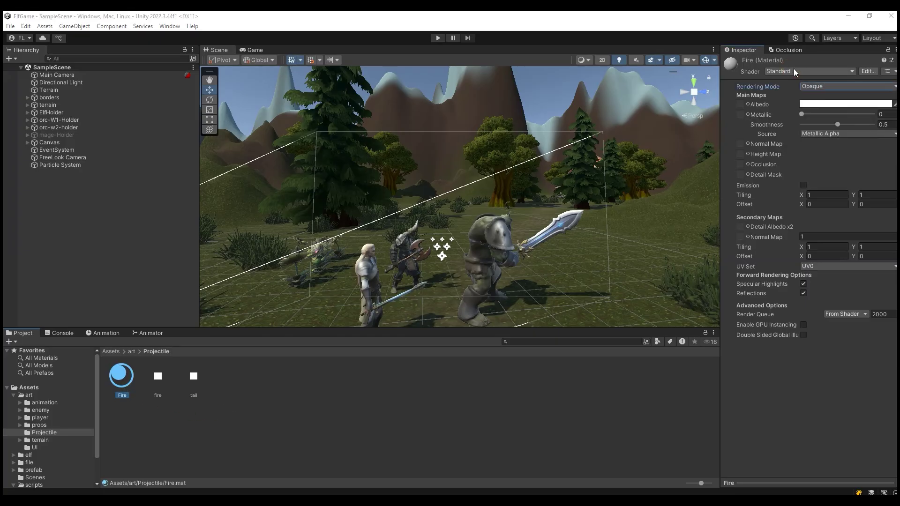
{"action": "left_click", "coordinate": [794, 68]}
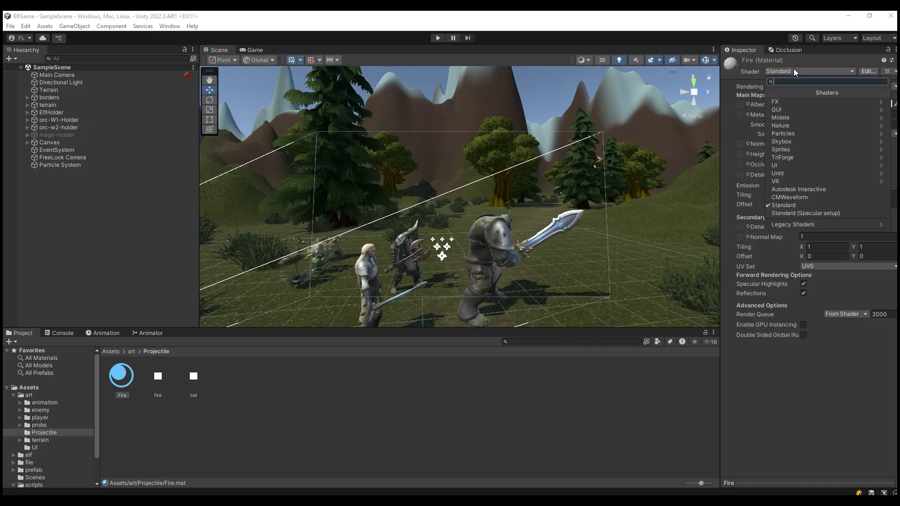
{"action": "left_click", "coordinate": [781, 133]}
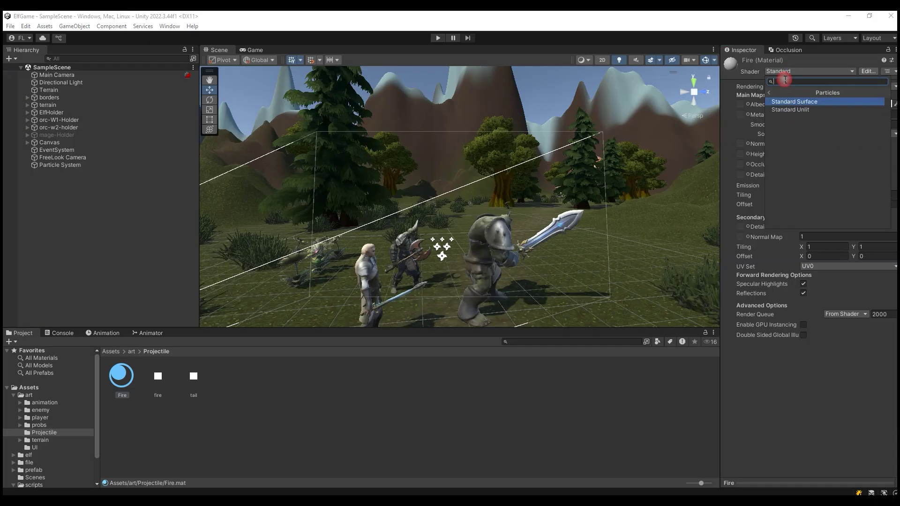
{"action": "type", "text": "addi"}
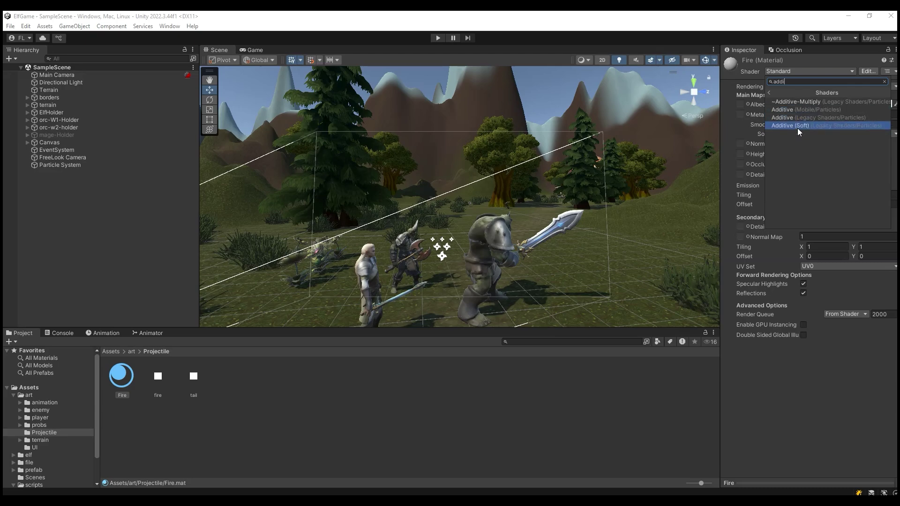
{"action": "key", "text": "Escape"}
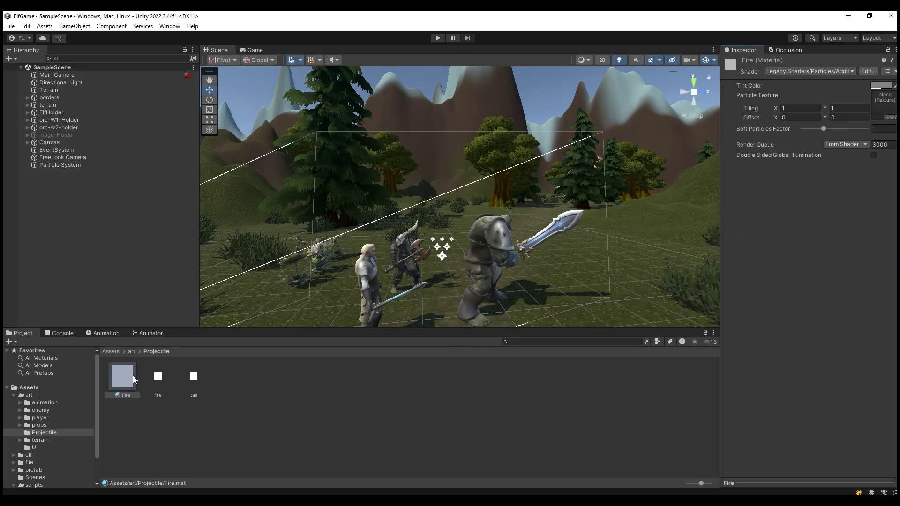
- Assign the fire texture as the Fire material's Particle Texture
{"action": "left_click_drag", "start_coordinate": [170, 387], "coordinate": [885, 116]}
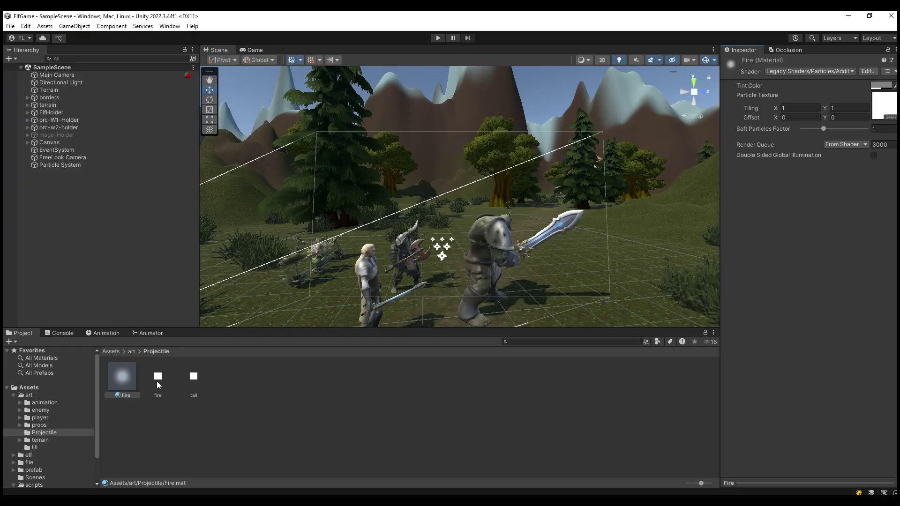
{"action": "left_click", "coordinate": [114, 377]}
{"action": "left_click", "coordinate": [311, 409]}
- Add a new particle system to the scene and delete the older Particle System object
{"action": "right_click", "coordinate": [85, 191]}
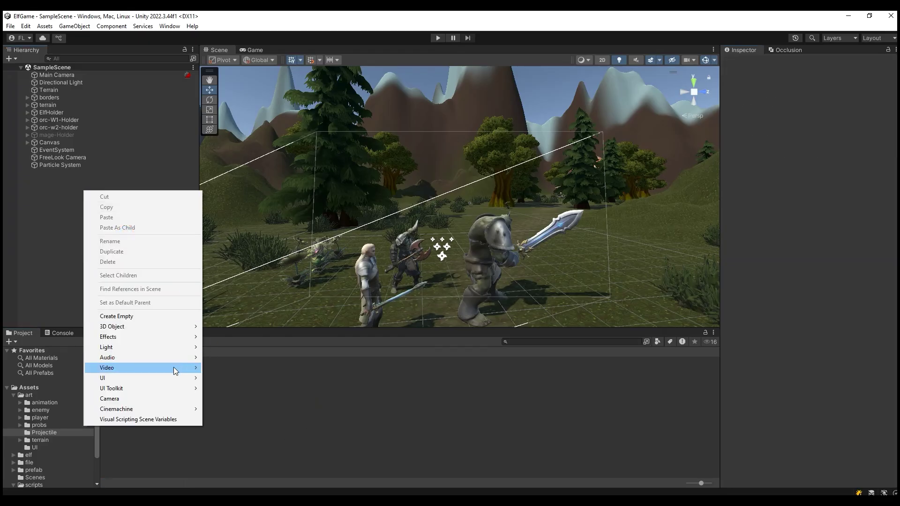
{"action": "mouse_move", "coordinate": [190, 337]}
{"action": "left_click", "coordinate": [237, 337]}
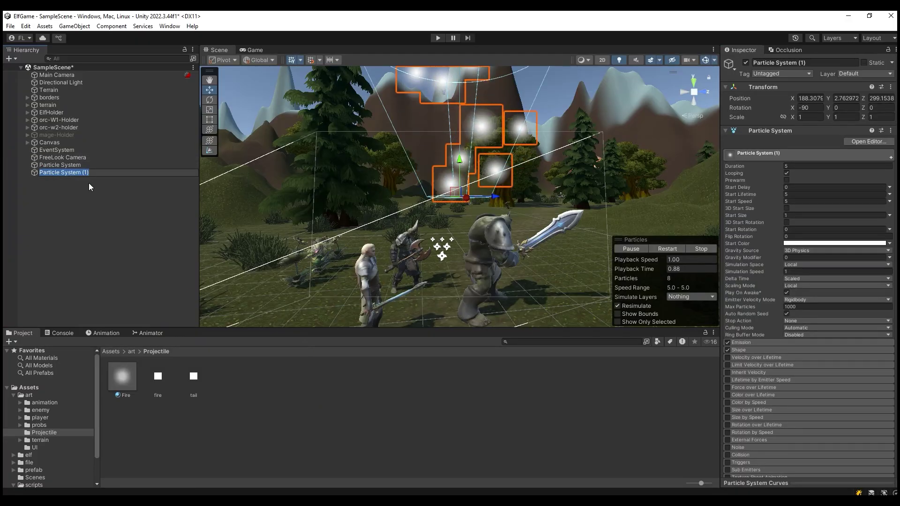
{"action": "left_click", "coordinate": [91, 167]}
{"action": "key", "text": "Delete"}
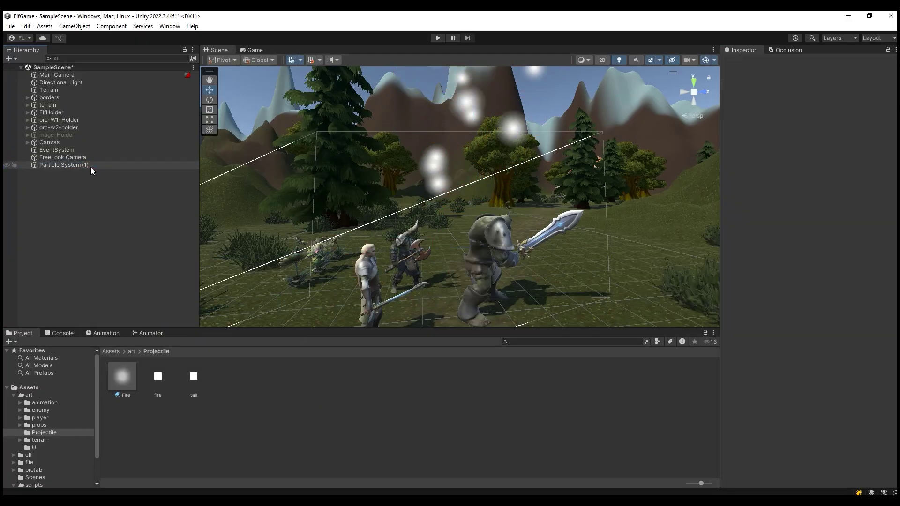
- Rename the remaining particle system in the scene as Projectile
{"action": "left_click", "coordinate": [94, 164]}
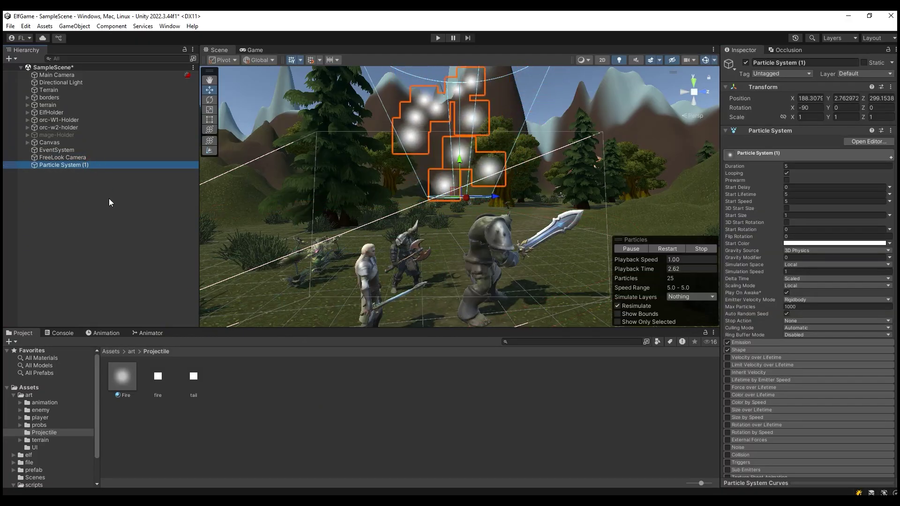
{"action": "left_click", "coordinate": [91, 164]}
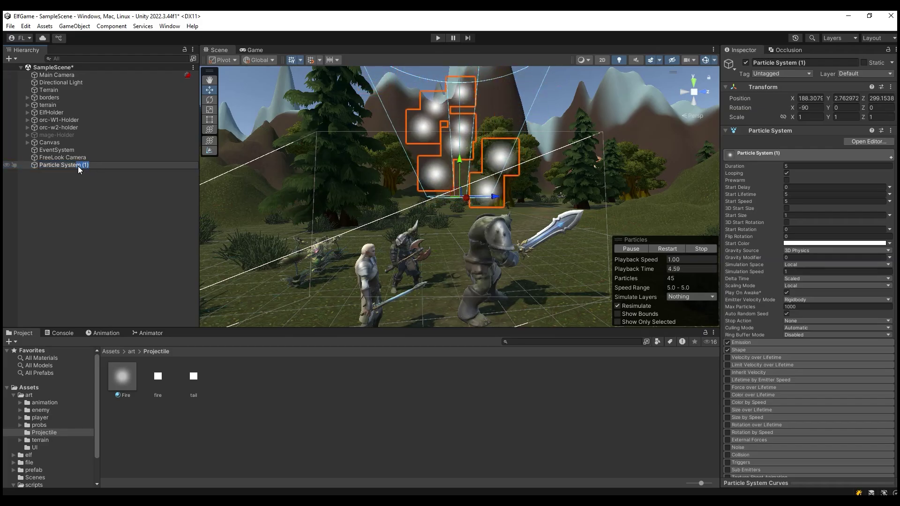
{"action": "type", "text": "Projectile"}
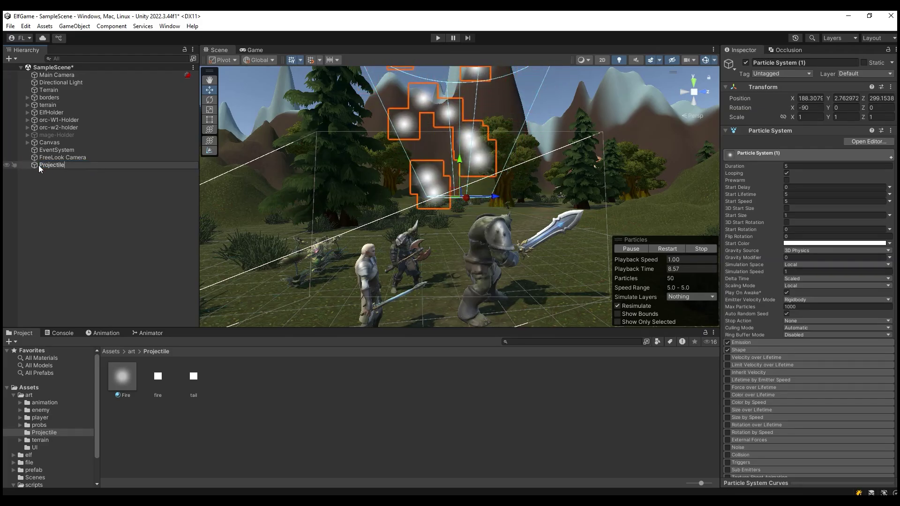
{"action": "left_click", "coordinate": [123, 233]}
- Turn off looping for the Projectile particle system and set Duration to 1, Start Lifetime to 2 and Start Speed to 0
{"action": "left_click", "coordinate": [92, 167]}
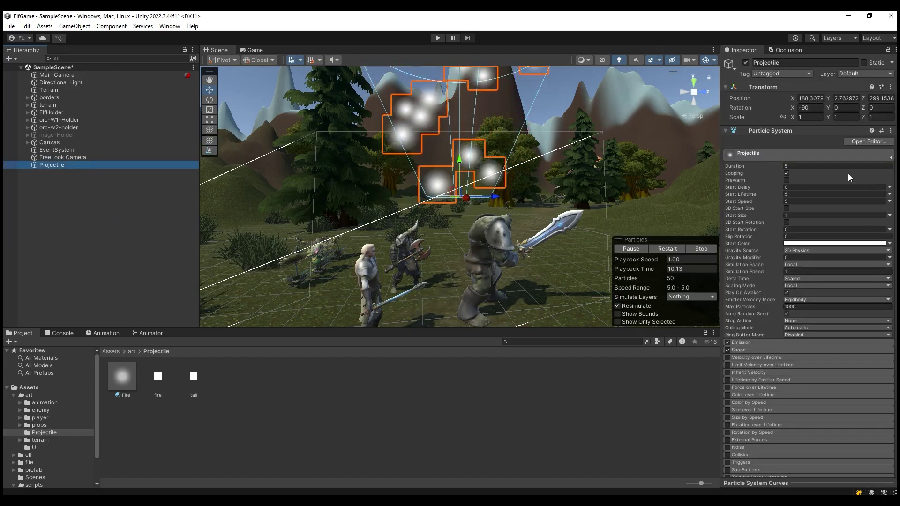
{"action": "left_click", "coordinate": [787, 174]}
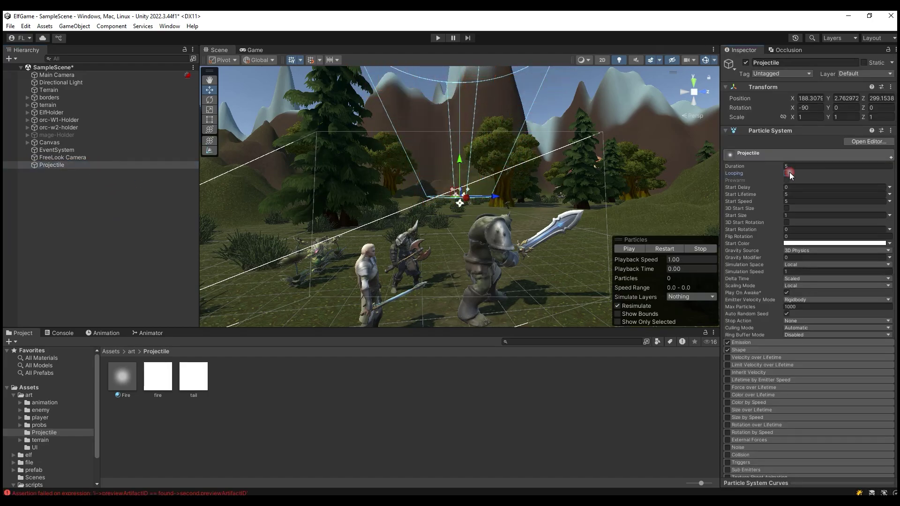
{"action": "left_click", "coordinate": [800, 165]}
{"action": "type", "text": "1"}
{"action": "left_click", "coordinate": [798, 194]}
{"action": "double_click", "coordinate": [799, 194]}
{"action": "type", "text": "2"}
{"action": "double_click", "coordinate": [801, 201]}
{"action": "type", "text": "0"}
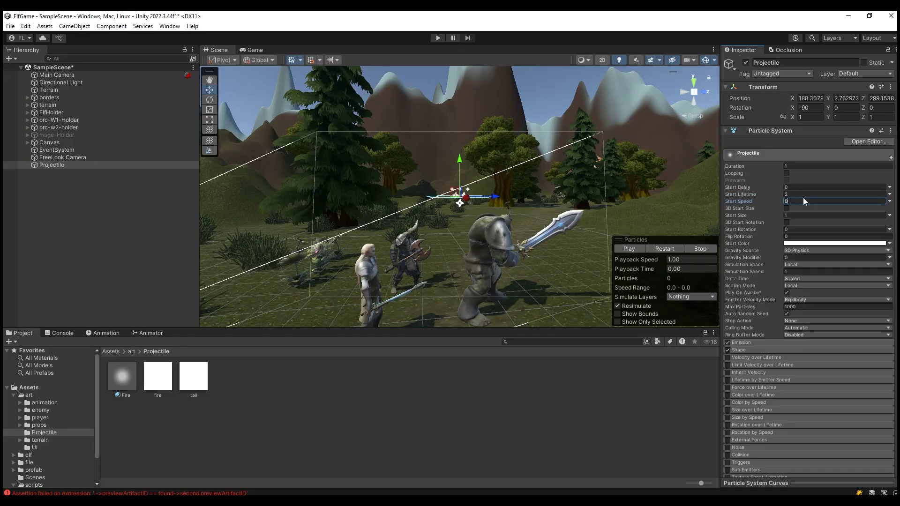
- Set the Projectile particle system's Start Color to light blue (40DBFF)
{"action": "left_click", "coordinate": [811, 244]}
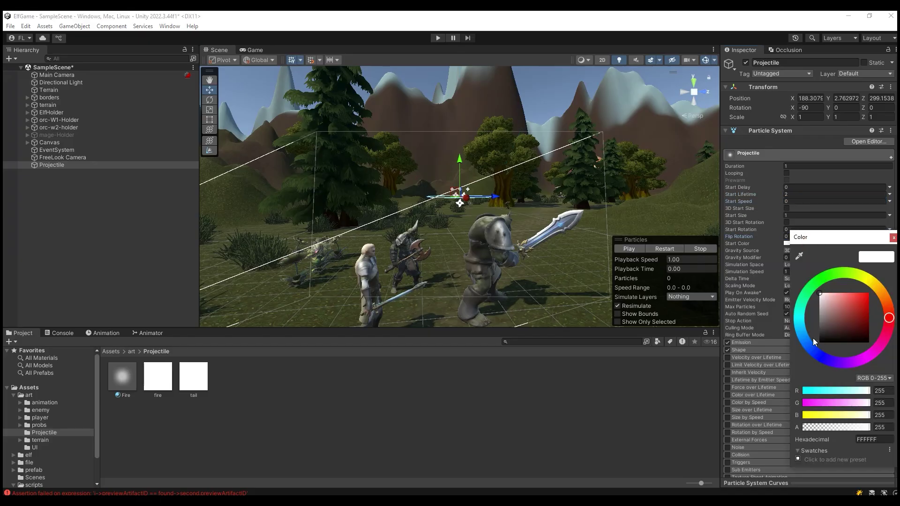
{"action": "left_click", "coordinate": [800, 326]}
{"action": "left_click_drag", "start_coordinate": [838, 318], "coordinate": [858, 292]}
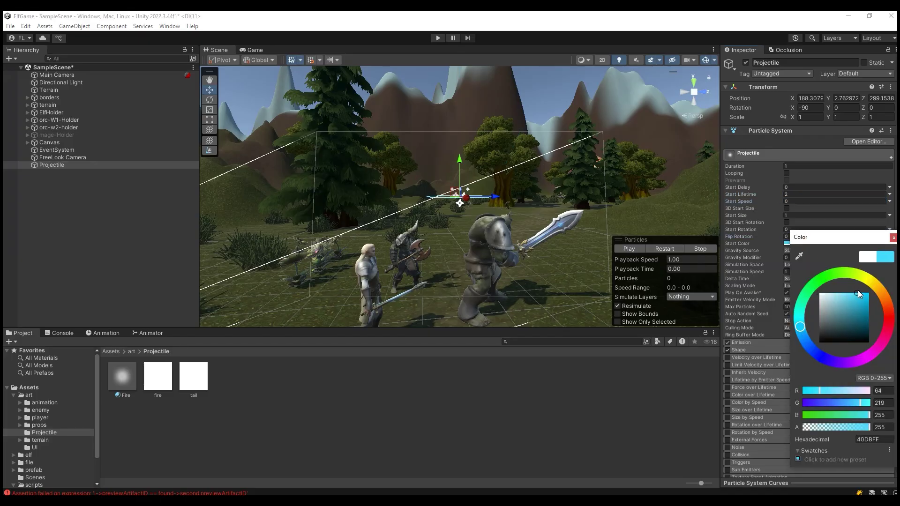
{"action": "left_click", "coordinate": [894, 238]}
- Set the particle system's Scaling Mode to Hierarchy and its Culling Mode to Always Simulate
{"action": "left_click", "coordinate": [808, 285]}
{"action": "left_click", "coordinate": [811, 295]}
{"action": "left_click", "coordinate": [805, 329]}
{"action": "left_click", "coordinate": [818, 369]}
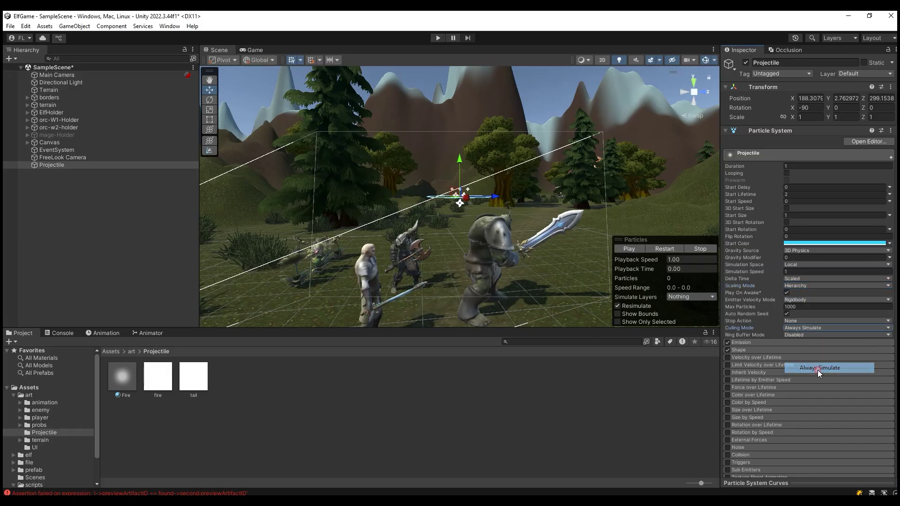
- In the Emission settings, set Rate over Time to 0 and add a burst with a count of 1
{"action": "left_click", "coordinate": [744, 342]}
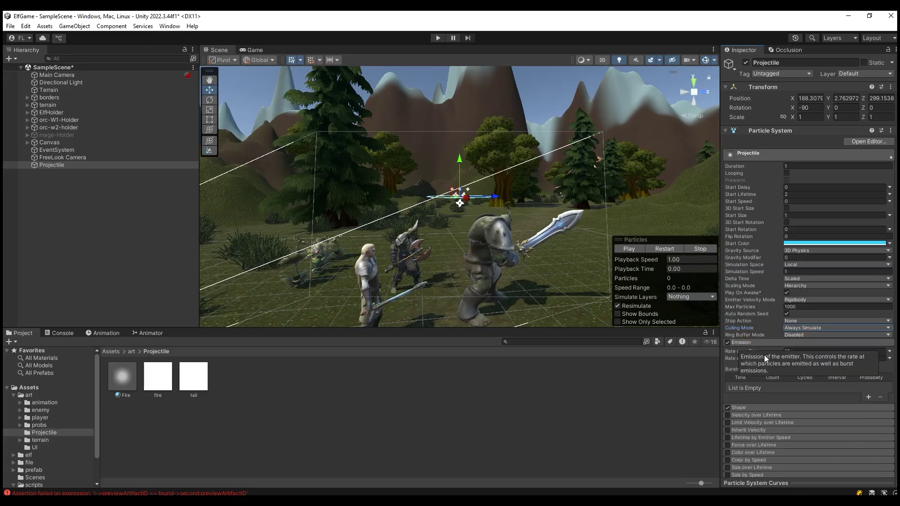
{"action": "scroll", "coordinate": [763, 359], "scroll_direction": "down", "scroll_amount": 2}
{"action": "left_click", "coordinate": [802, 327]}
{"action": "type", "text": "0"}
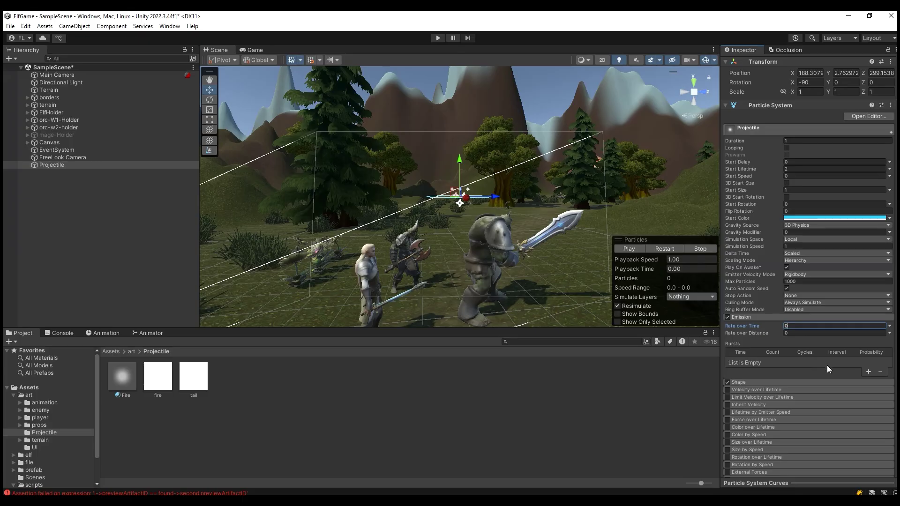
{"action": "left_click", "coordinate": [867, 372]}
{"action": "left_click", "coordinate": [771, 362]}
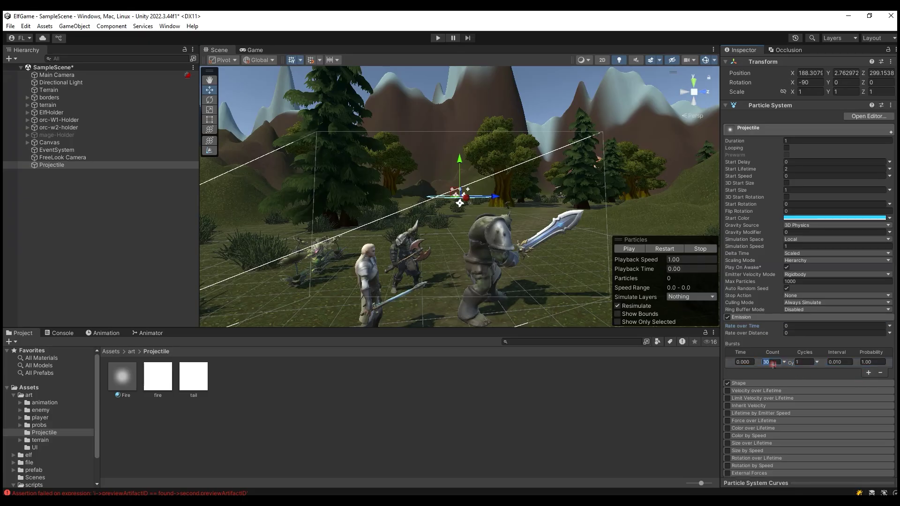
{"action": "type", "text": "1"}
- Change the emitter shape to Box and set its X, Y and Z scale to 0
{"action": "scroll", "coordinate": [766, 394], "scroll_direction": "down", "scroll_amount": 3}
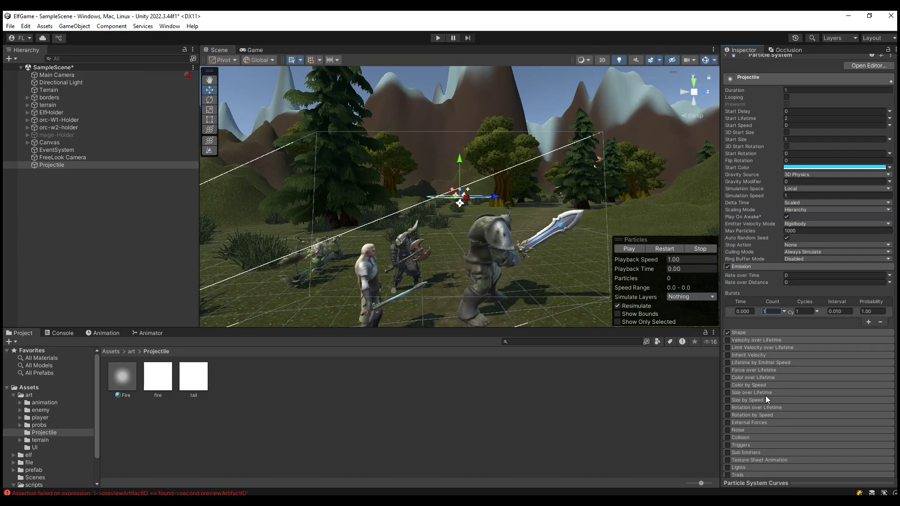
{"action": "left_click", "coordinate": [751, 332]}
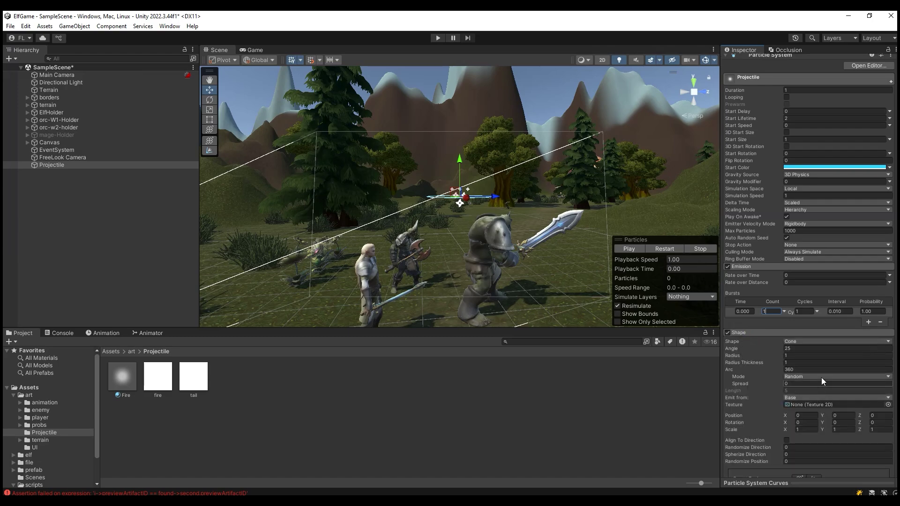
{"action": "left_click", "coordinate": [808, 341]}
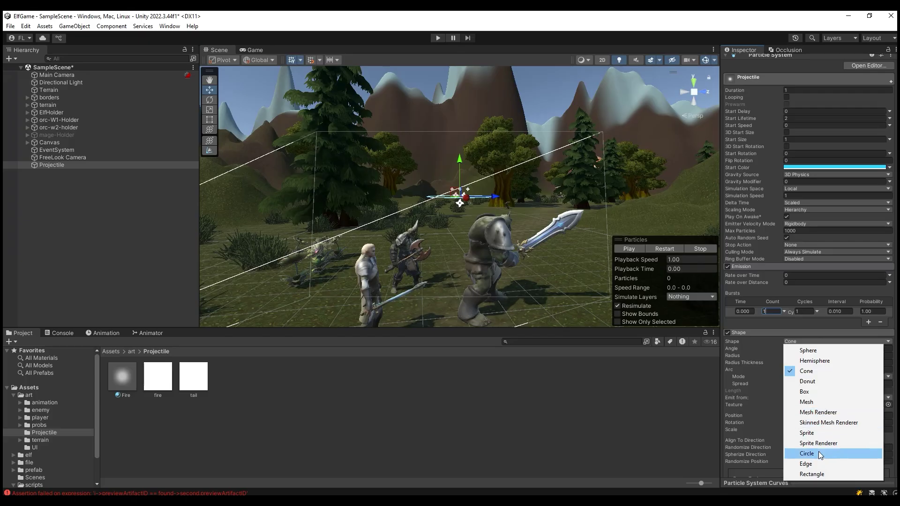
{"action": "left_click", "coordinate": [818, 392]}
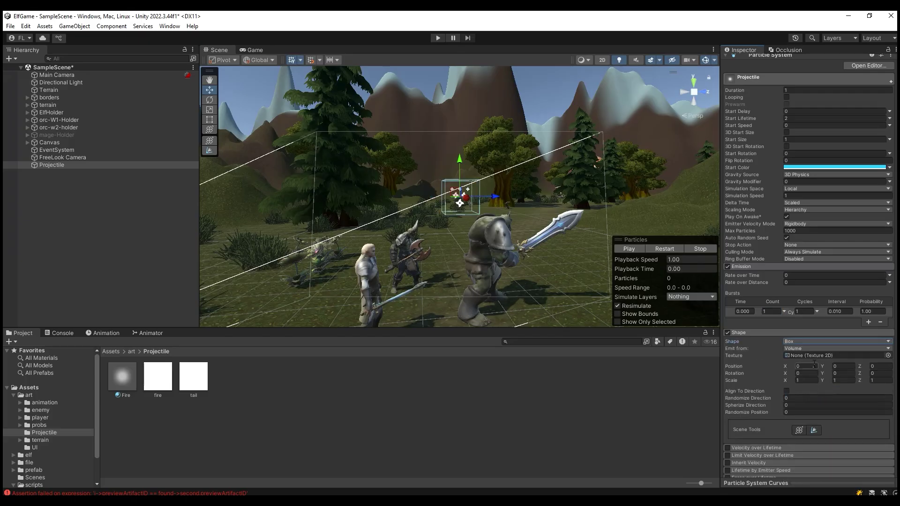
{"action": "left_click", "coordinate": [815, 380]}
{"action": "type", "text": "0"}
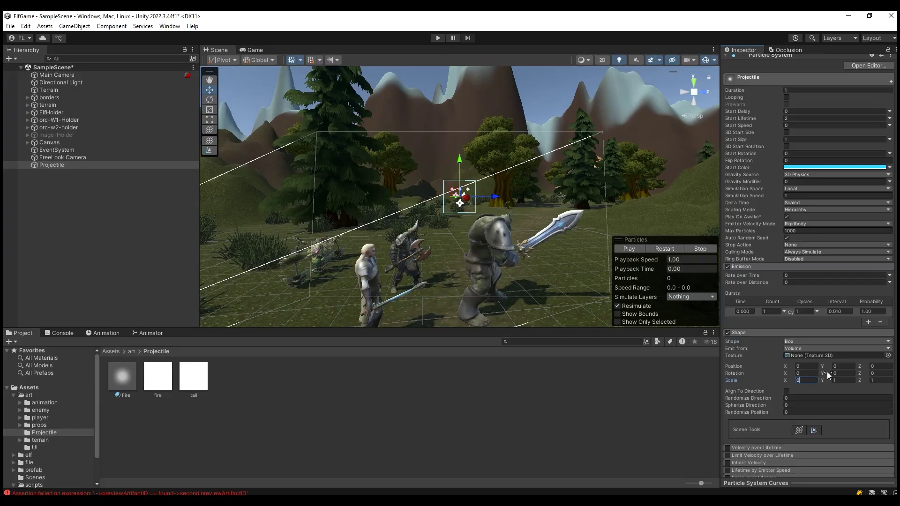
{"action": "left_click", "coordinate": [841, 380]}
{"action": "type", "text": "0"}
{"action": "left_click", "coordinate": [879, 380]}
{"action": "type", "text": "0"}
- Enable Color over Lifetime and give its gradient two inner opaque alpha keys, the later at 86.8%, with alpha 0 at both ends
{"action": "scroll", "coordinate": [808, 393], "scroll_direction": "down", "scroll_amount": 5}
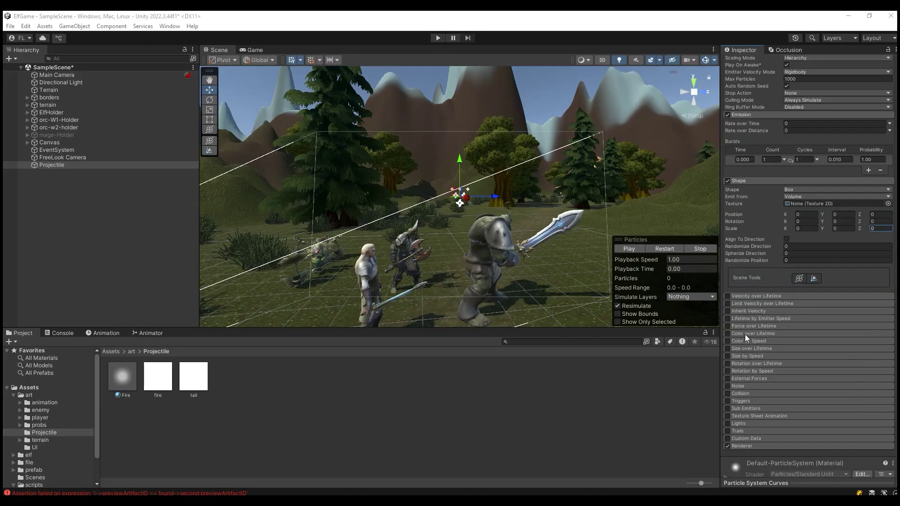
{"action": "left_click", "coordinate": [745, 333]}
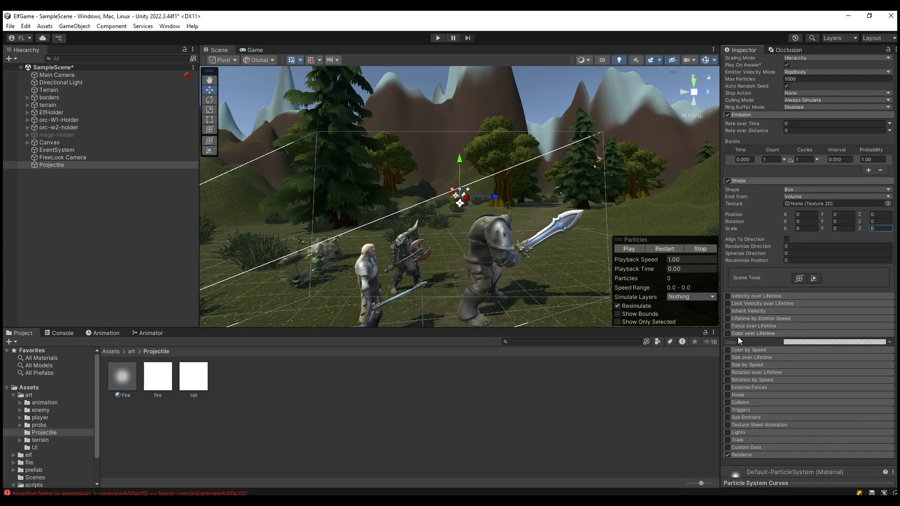
{"action": "left_click", "coordinate": [795, 342]}
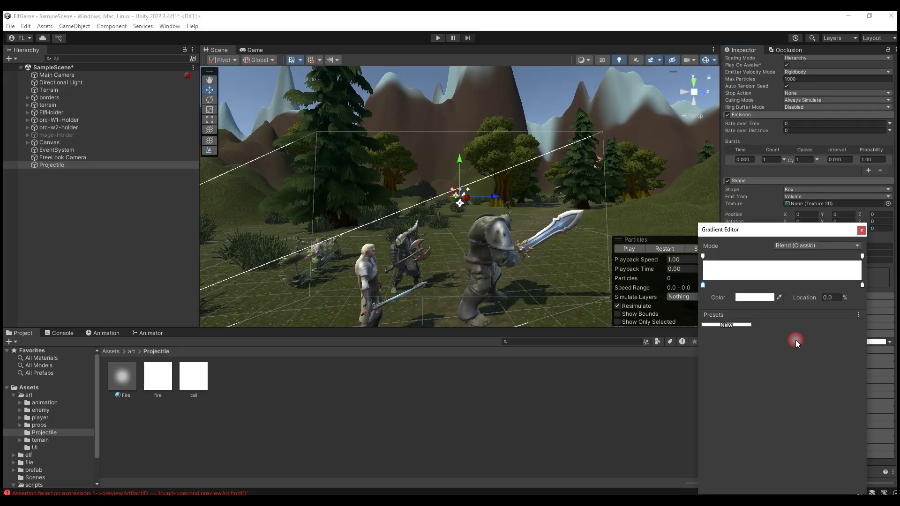
{"action": "left_click", "coordinate": [714, 256]}
{"action": "left_click", "coordinate": [841, 256]}
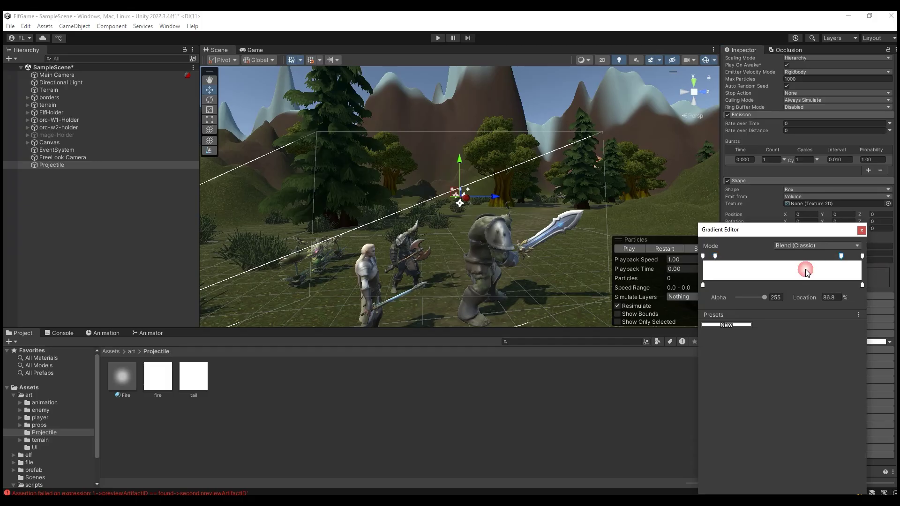
{"action": "left_click_drag", "start_coordinate": [715, 256], "coordinate": [719, 256]}
{"action": "left_click_drag", "start_coordinate": [765, 297], "coordinate": [737, 297]}
{"action": "left_click", "coordinate": [703, 256]}
{"action": "left_click", "coordinate": [861, 256]}
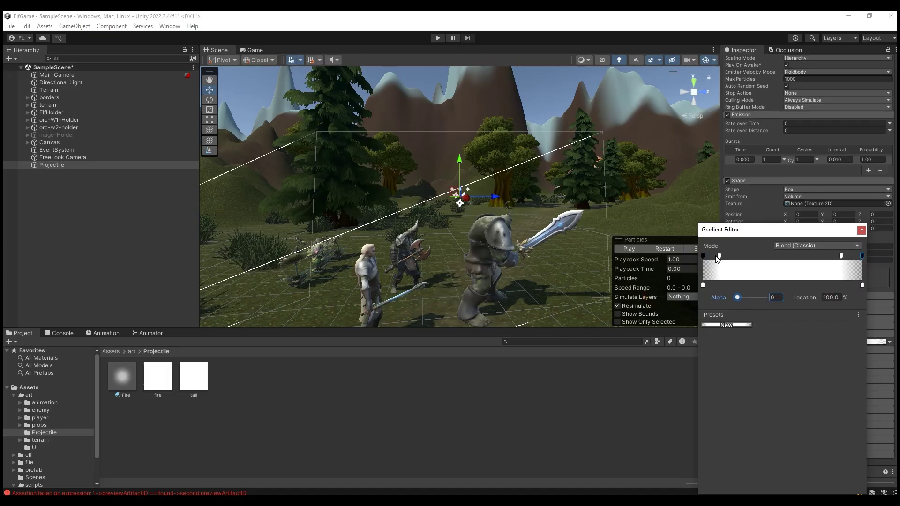
- Shift the later inner alpha key of the Color over Lifetime gradient slightly earlier and finish editing the gradient
{"action": "left_click", "coordinate": [841, 256]}
{"action": "left_click_drag", "start_coordinate": [841, 257], "coordinate": [833, 257]}
{"action": "key", "text": "Escape"}
- Enable the particle system's Lights module and add a Light component with a range of 4 to the Projectile
{"action": "scroll", "coordinate": [763, 387], "scroll_direction": "down", "scroll_amount": 2}
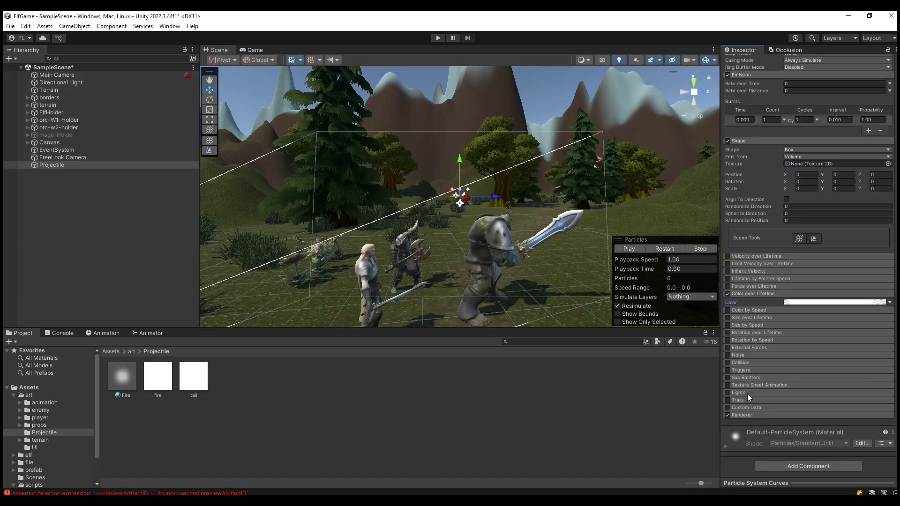
{"action": "left_click", "coordinate": [728, 393]}
{"action": "scroll", "coordinate": [759, 398], "scroll_direction": "down", "scroll_amount": 3}
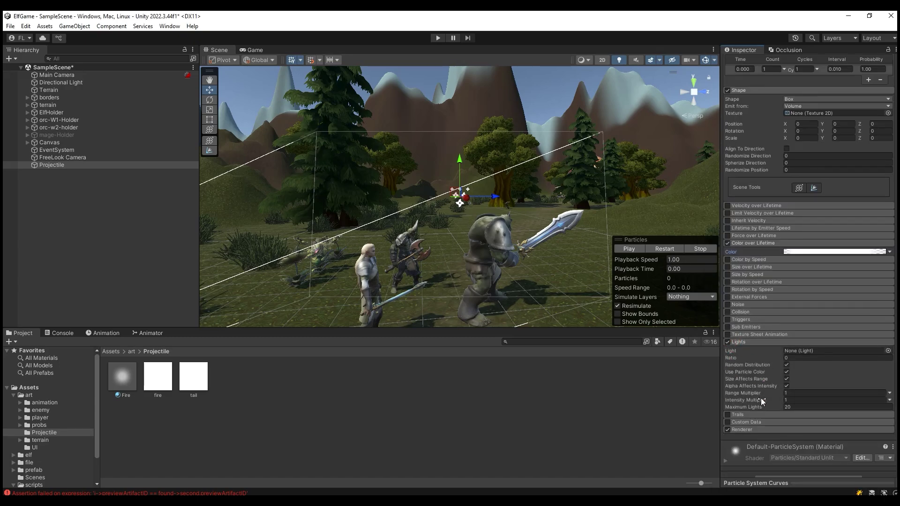
{"action": "left_click", "coordinate": [789, 467]}
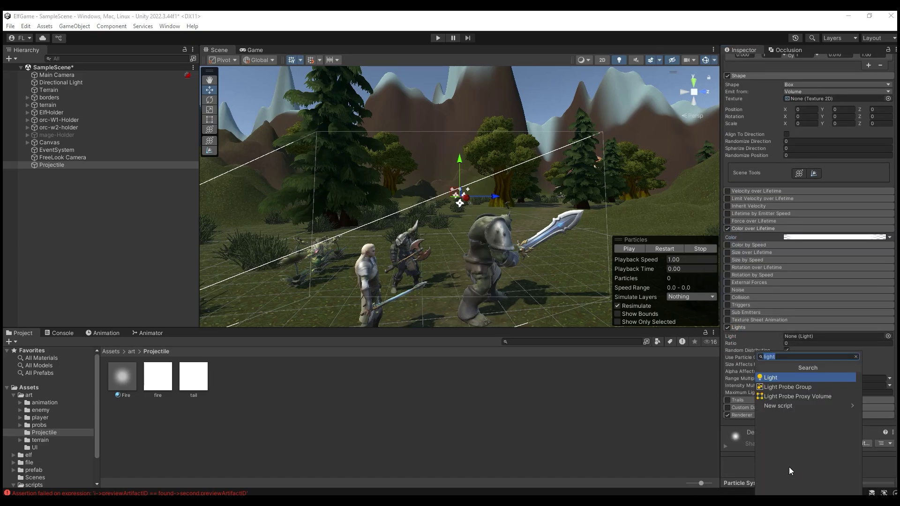
{"action": "left_click", "coordinate": [778, 380]}
{"action": "left_click", "coordinate": [799, 451]}
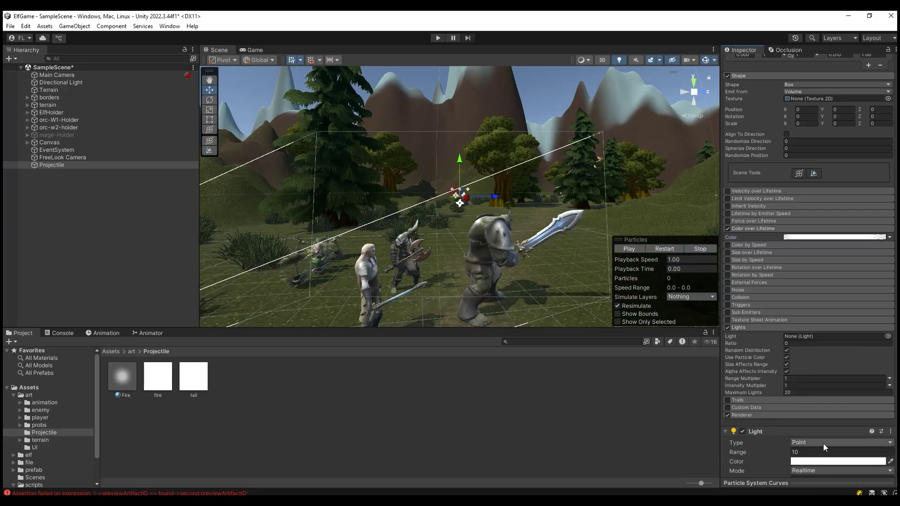
{"action": "scroll", "coordinate": [801, 413], "scroll_direction": "down", "scroll_amount": 3}
{"action": "type", "text": "4"}
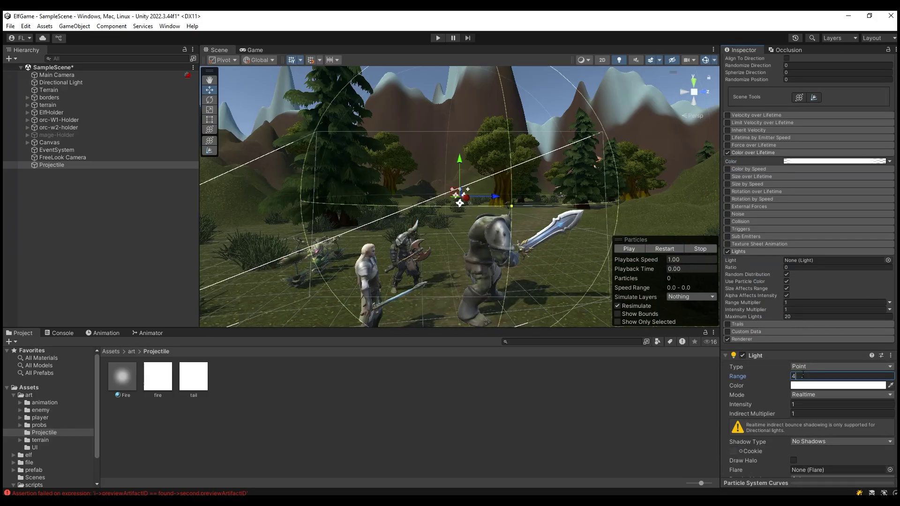
{"action": "scroll", "coordinate": [802, 375], "scroll_direction": "down", "scroll_amount": 1}
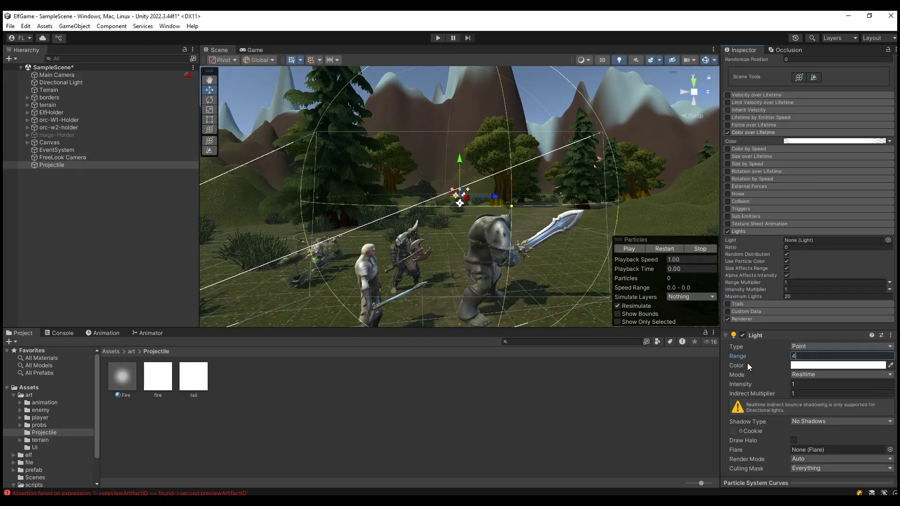
- Assign the Projectile's own light to the Lights module, disable Size Affects Range and set the light ratio to 1
{"action": "left_click_drag", "start_coordinate": [101, 165], "coordinate": [816, 240]}
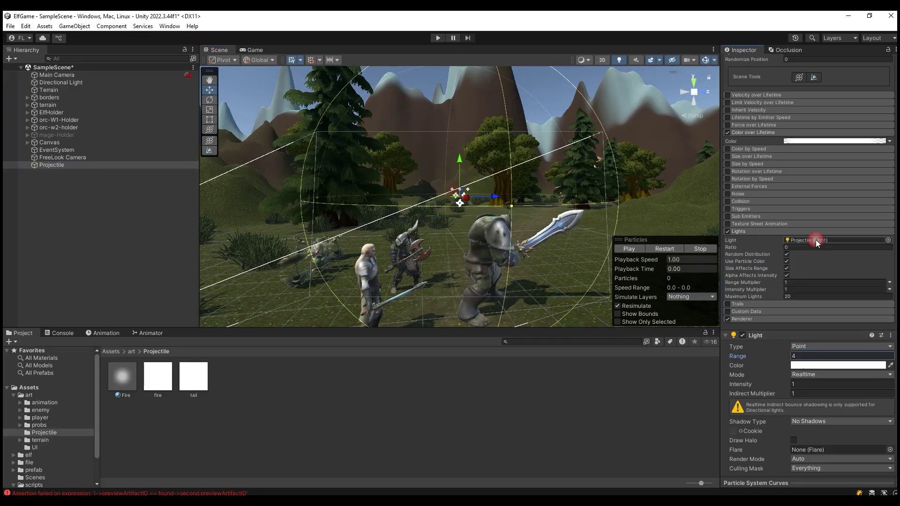
{"action": "left_click", "coordinate": [787, 269]}
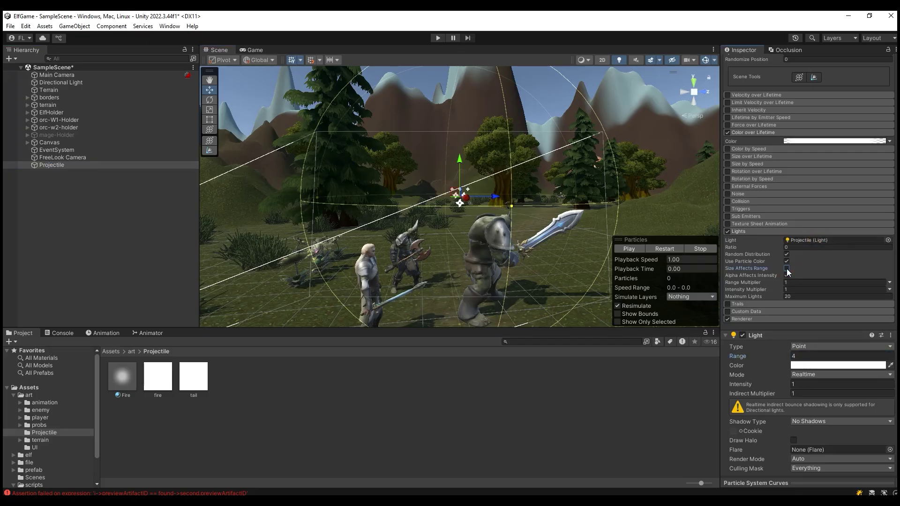
{"action": "left_click", "coordinate": [805, 247]}
{"action": "type", "text": "1"}
- Enable Trails with a lifetime of 0.05, a minimum vertex distance of 0.1 and a width over trail of 0.5
{"action": "scroll", "coordinate": [769, 283], "scroll_direction": "down", "scroll_amount": 1}
{"action": "left_click", "coordinate": [728, 279]}
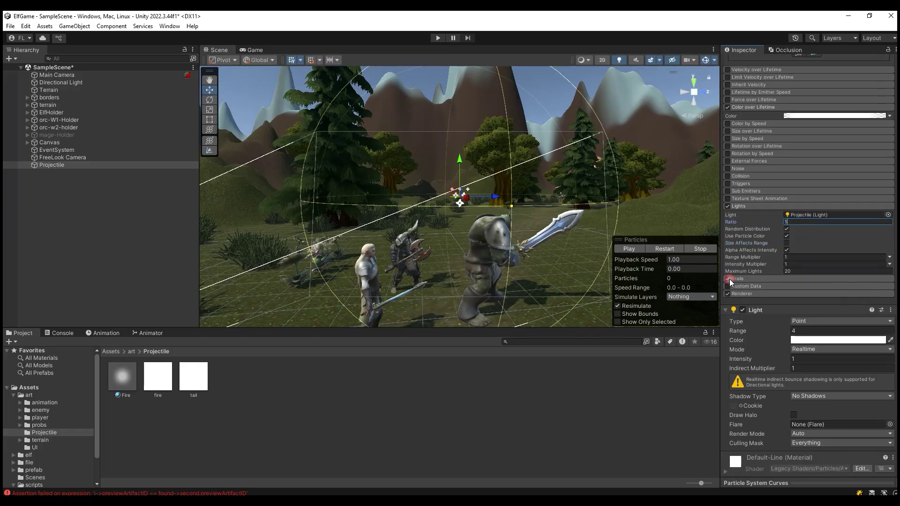
{"action": "left_click", "coordinate": [747, 280]}
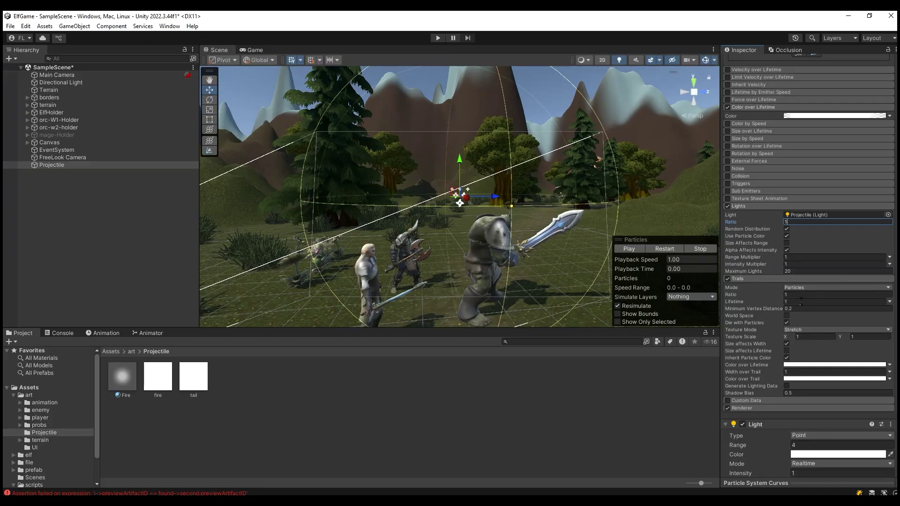
{"action": "left_click", "coordinate": [797, 301]}
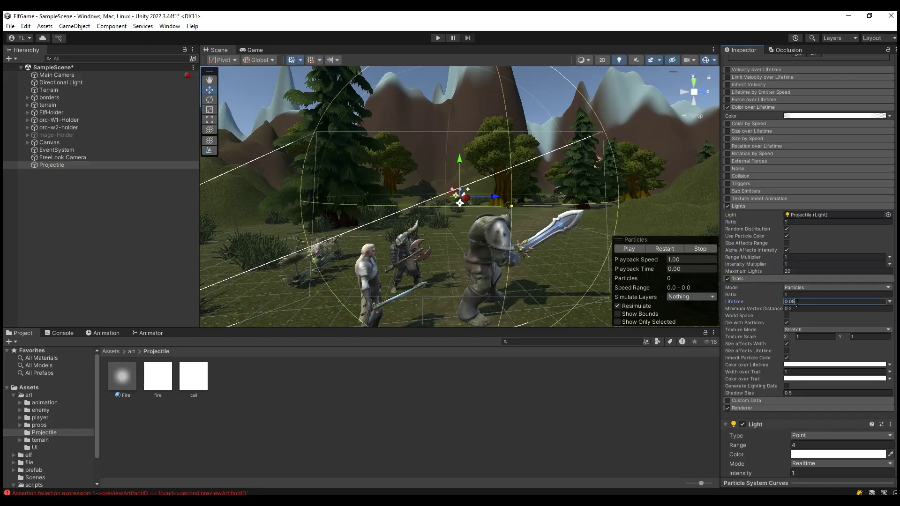
{"action": "type", "text": "0.05"}
{"action": "left_click", "coordinate": [804, 309]}
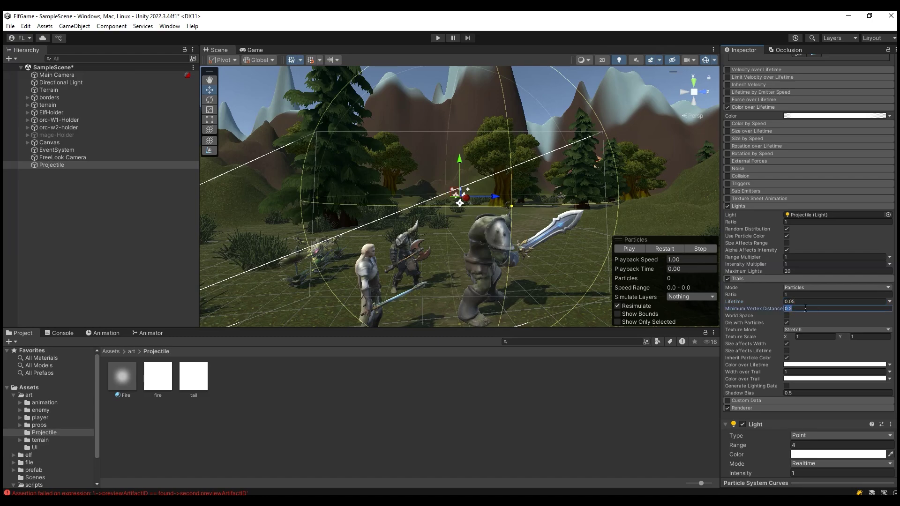
{"action": "type", "text": "0."}
{"action": "left_click", "coordinate": [792, 371]}
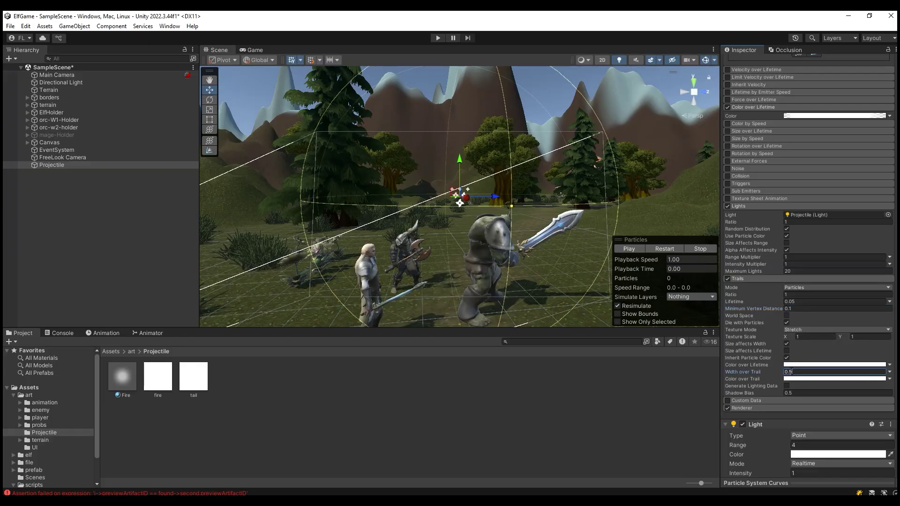
- In the Renderer settings, assign Fire as the particle material and Default-ParticleSystem as the trail material
{"action": "scroll", "coordinate": [751, 358], "scroll_direction": "down", "scroll_amount": 3}
{"action": "left_click", "coordinate": [752, 358]}
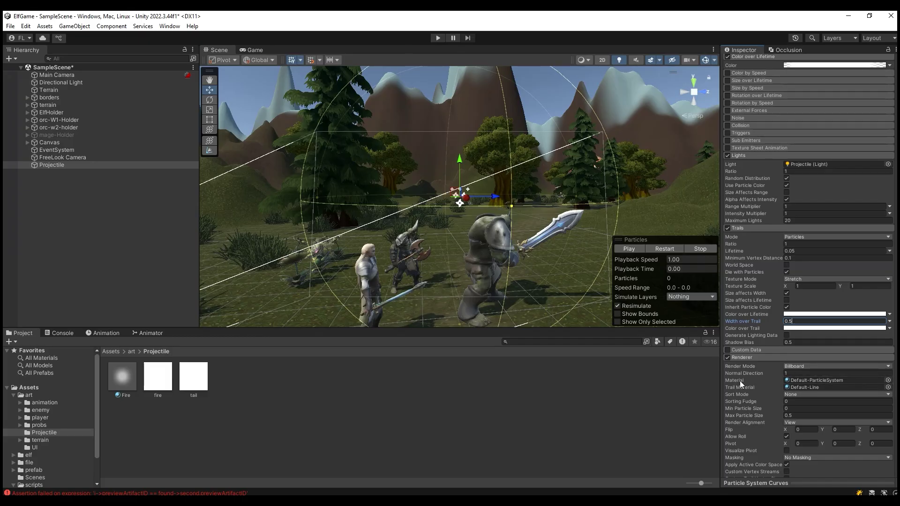
{"action": "left_click_drag", "start_coordinate": [121, 376], "coordinate": [806, 381]}
{"action": "left_click", "coordinate": [888, 387]}
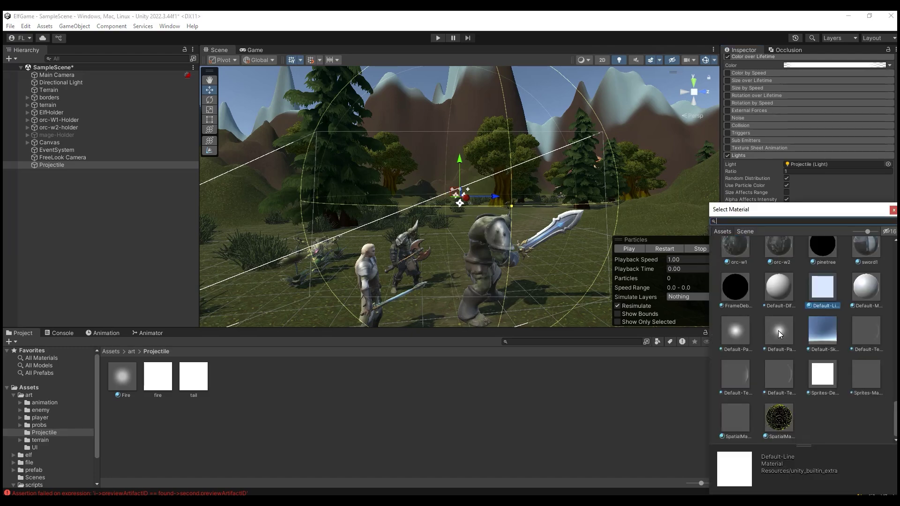
{"action": "double_click", "coordinate": [778, 330]}
- Set the Renderer's Light Probes option to Blend Probes
{"action": "scroll", "coordinate": [877, 427], "scroll_direction": "down", "scroll_amount": 5}
{"action": "left_click", "coordinate": [807, 405]}
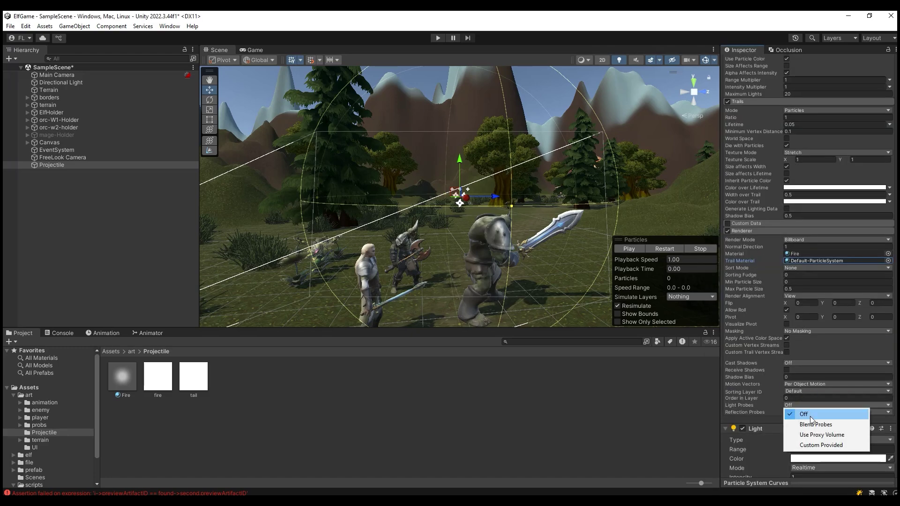
{"action": "left_click", "coordinate": [814, 425]}
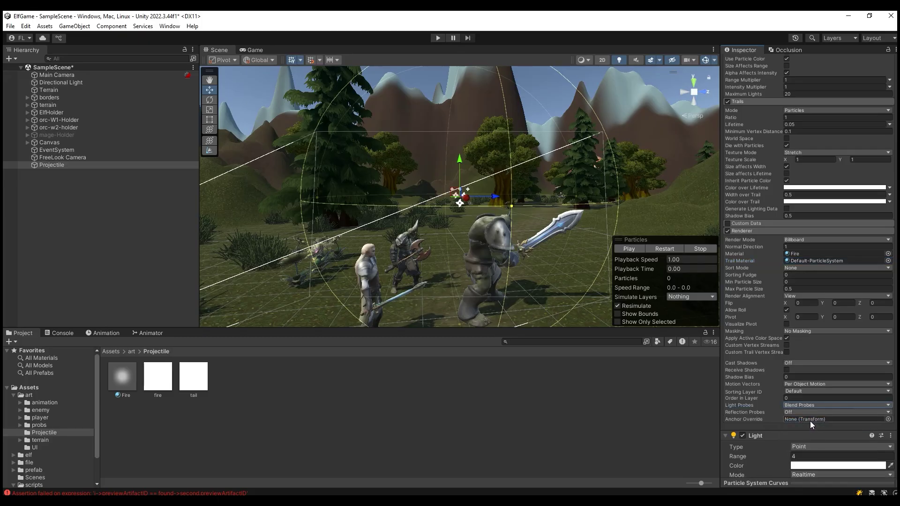
- Change the Light component's color to light cyan, 97FFF9
{"action": "scroll", "coordinate": [810, 421], "scroll_direction": "down", "scroll_amount": 3}
{"action": "left_click", "coordinate": [819, 390]}
{"action": "left_click", "coordinate": [802, 346]}
{"action": "mouse_move", "coordinate": [853, 324]}
{"action": "left_mouse_down"}
{"action": "mouse_move", "coordinate": [856, 315]}
{"action": "mouse_move", "coordinate": [837, 305]}
{"action": "left_mouse_up"}
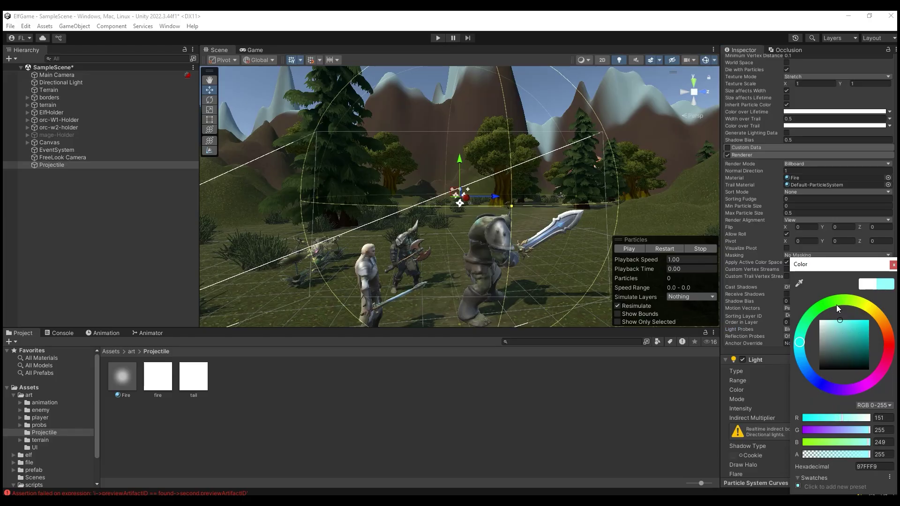
{"action": "left_click", "coordinate": [893, 266]}
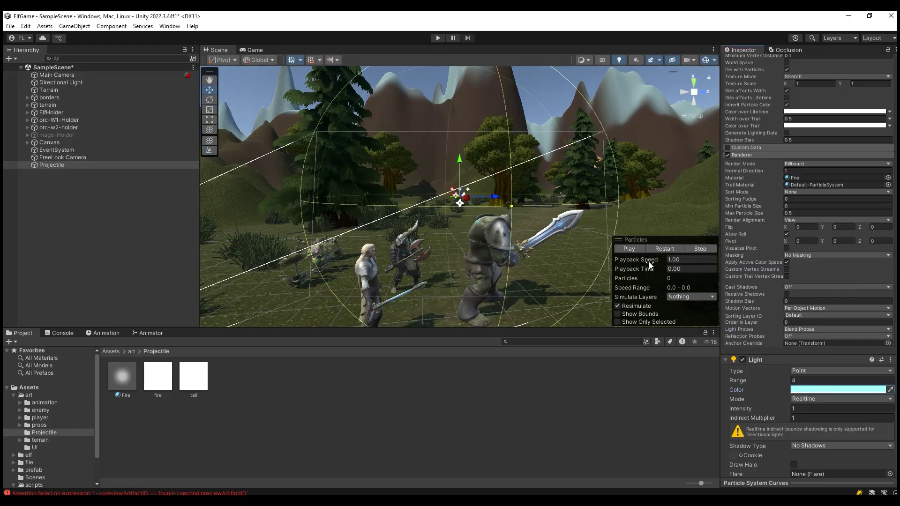
- Play the Projectile particle effect to preview it up close in the scene, and stop the playback
{"action": "left_click", "coordinate": [621, 249]}
{"action": "scroll", "coordinate": [442, 193], "scroll_direction": "up", "scroll_amount": 5}
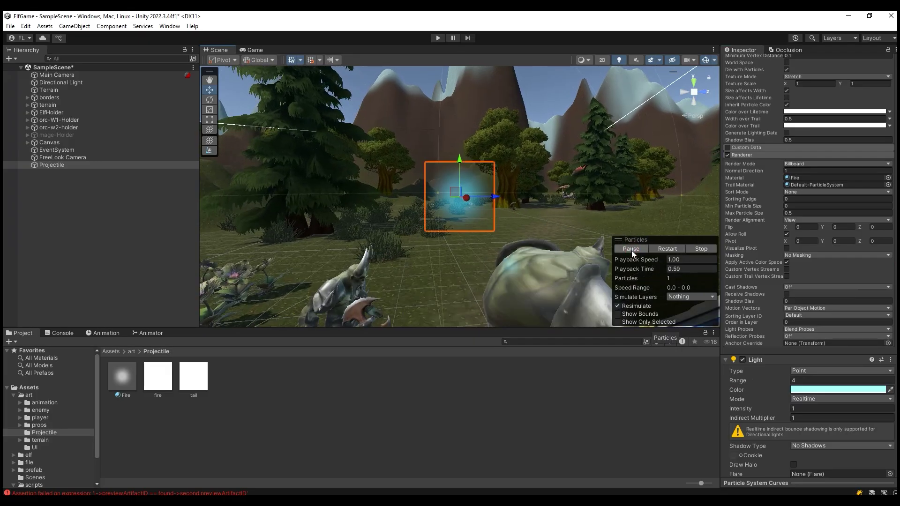
{"action": "left_click", "coordinate": [701, 248]}
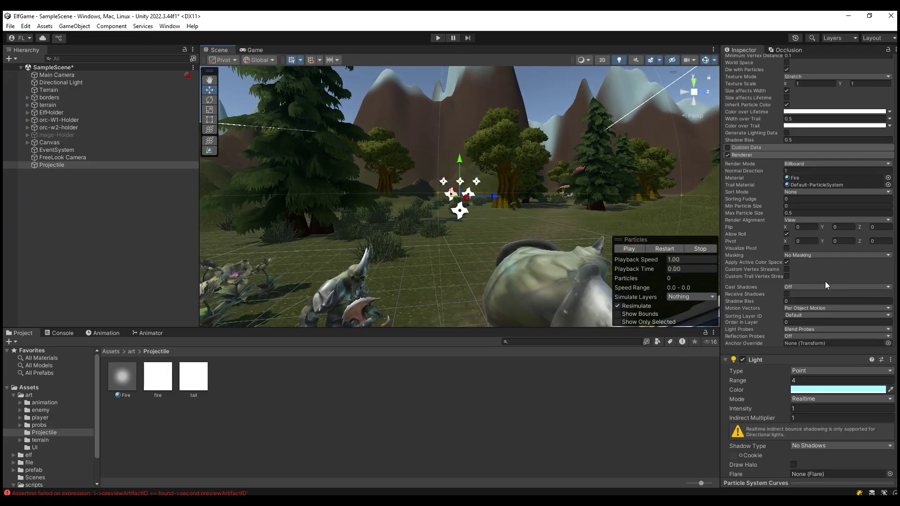
- Try an emission burst count of 10 and preview the particle effect in the scene
{"action": "scroll", "coordinate": [821, 279], "scroll_direction": "up", "scroll_amount": 6}
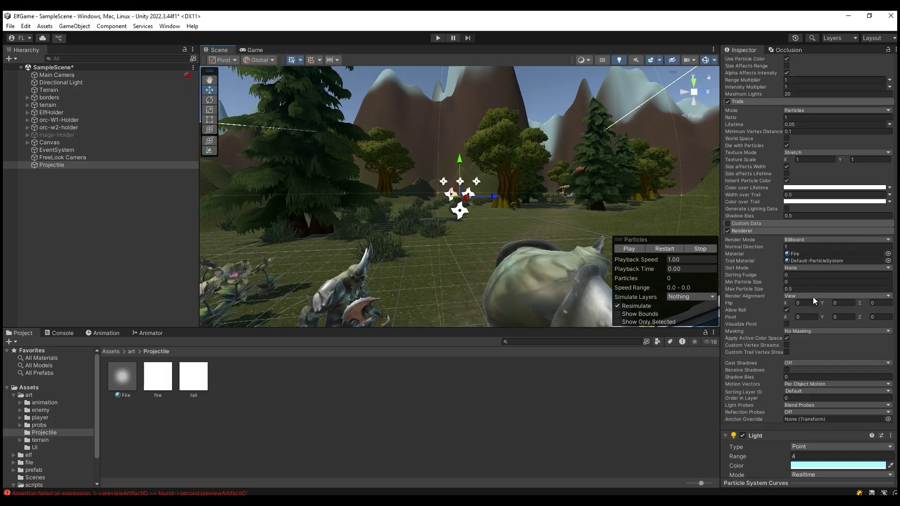
{"action": "scroll", "coordinate": [810, 303], "scroll_direction": "up", "scroll_amount": 5}
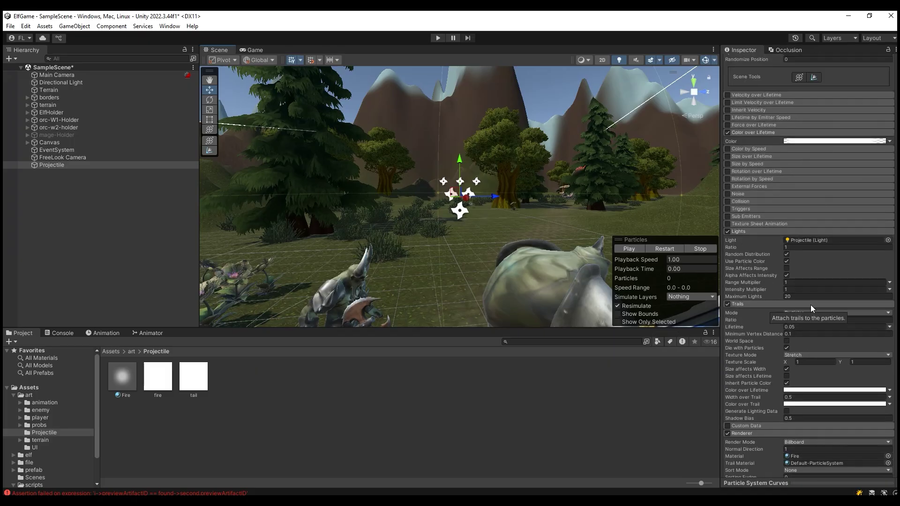
{"action": "scroll", "coordinate": [784, 250], "scroll_direction": "up", "scroll_amount": 6}
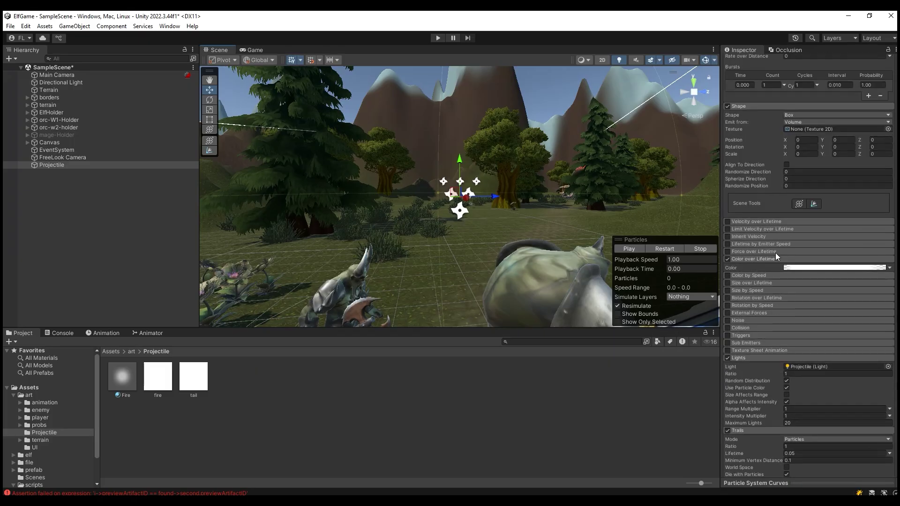
{"action": "scroll", "coordinate": [778, 262], "scroll_direction": "up", "scroll_amount": 4}
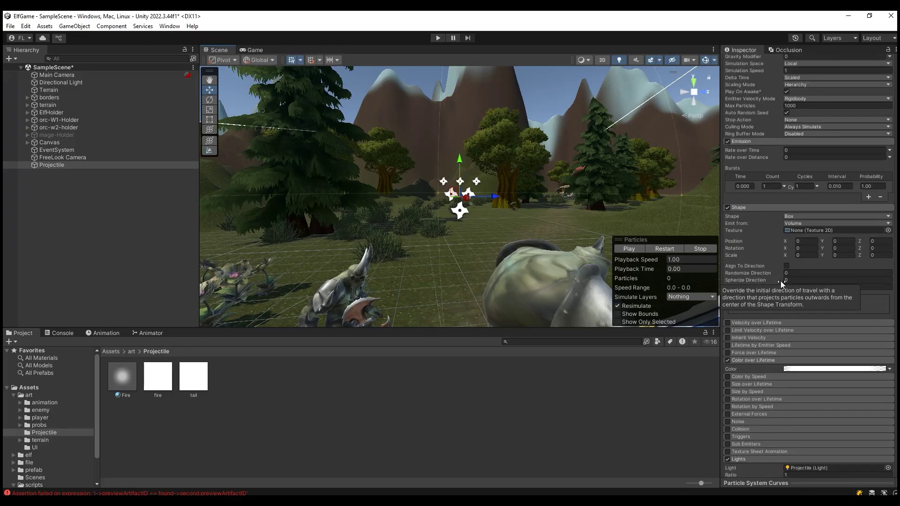
{"action": "left_click", "coordinate": [774, 210]}
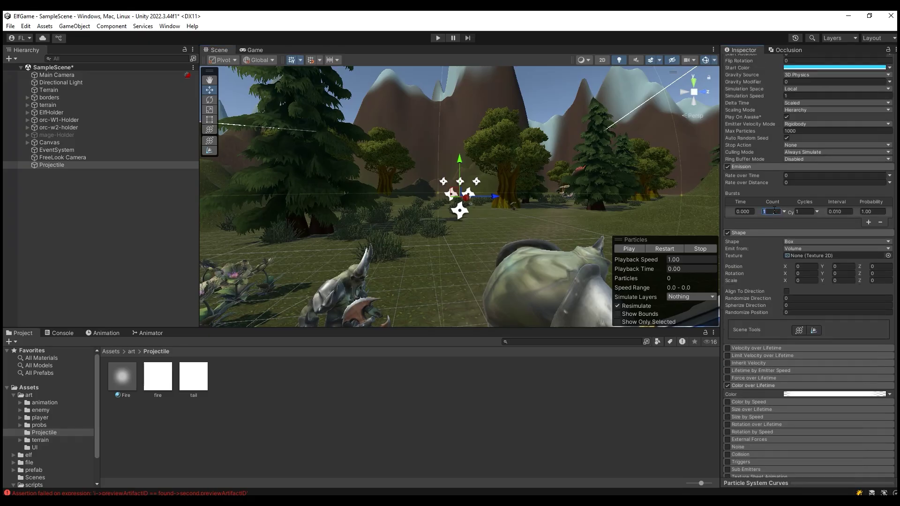
{"action": "type", "text": "10"}
{"action": "left_click", "coordinate": [629, 248]}
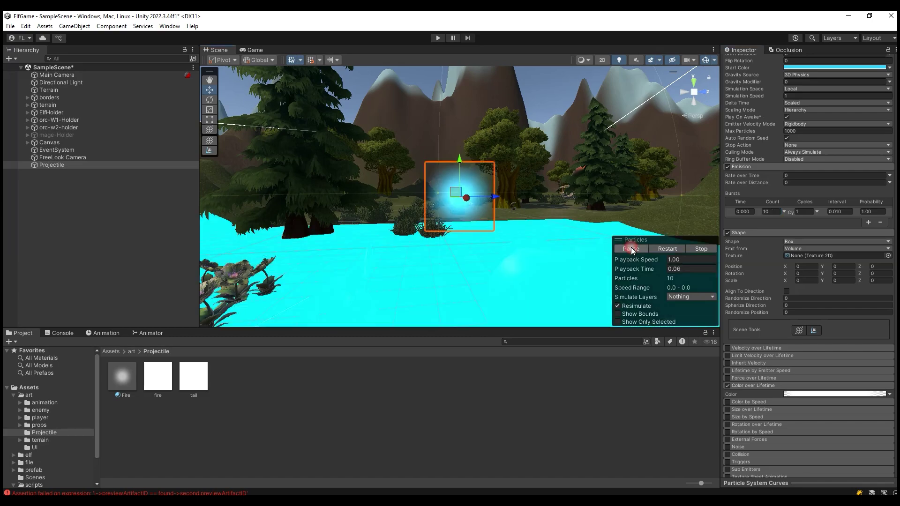
{"action": "left_click", "coordinate": [630, 248]}
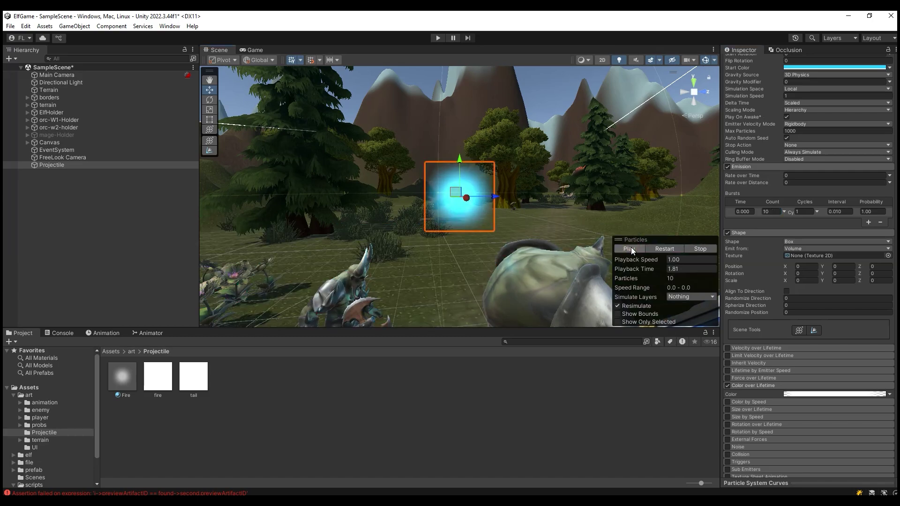
{"action": "left_click", "coordinate": [634, 248]}
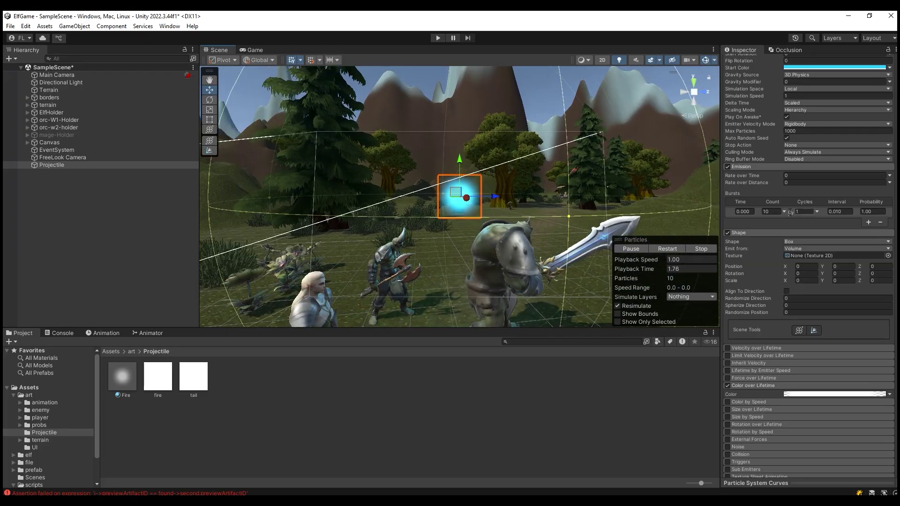
- Try a burst count of 5, settle on 4, and preview the particle effect in the scene
{"action": "left_click", "coordinate": [772, 211]}
{"action": "type", "text": "5"}
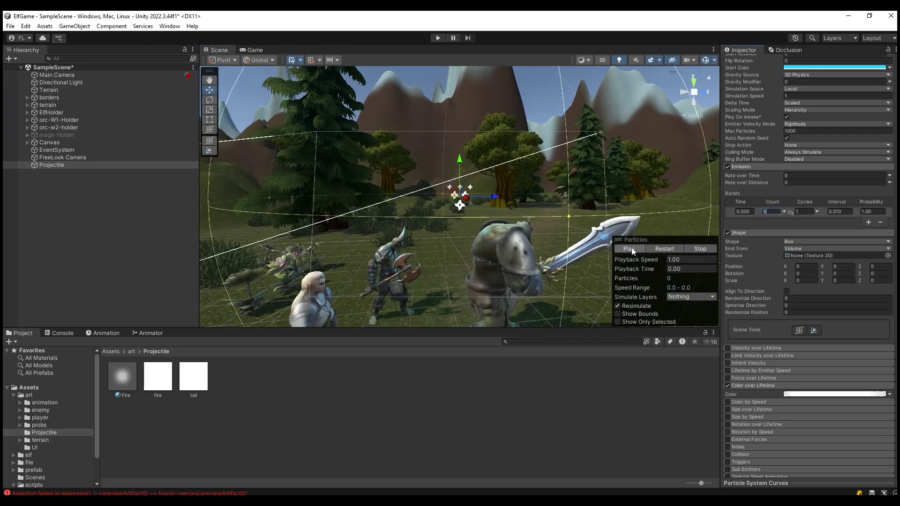
{"action": "left_click", "coordinate": [631, 248]}
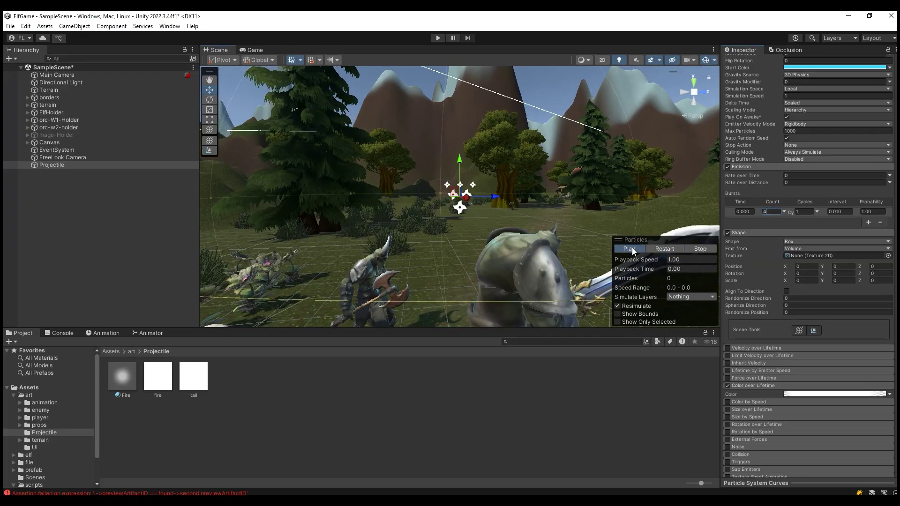
{"action": "left_click", "coordinate": [631, 249]}
{"action": "scroll", "coordinate": [516, 206], "scroll_direction": "down", "scroll_amount": 6}
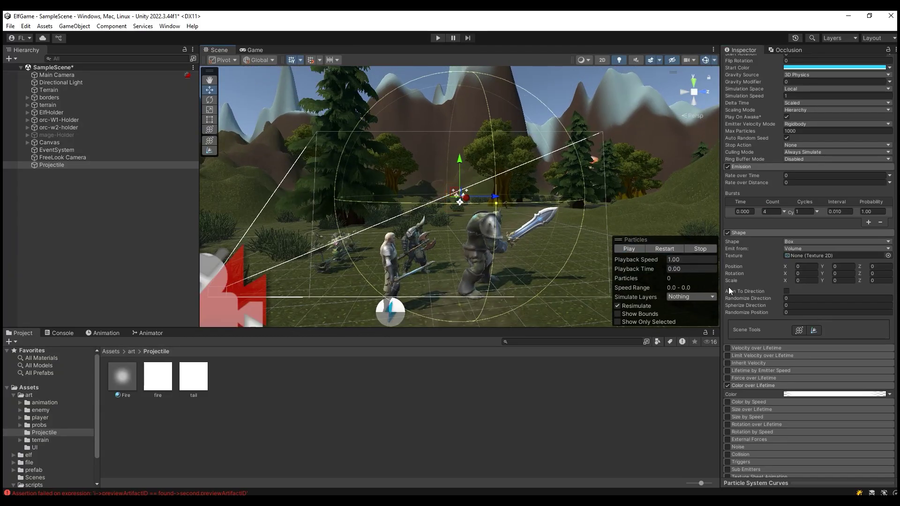
- Create a new Particle System as a child of the Projectile object
{"action": "scroll", "coordinate": [772, 192], "scroll_direction": "up", "scroll_amount": 5}
{"action": "left_click", "coordinate": [66, 184]}
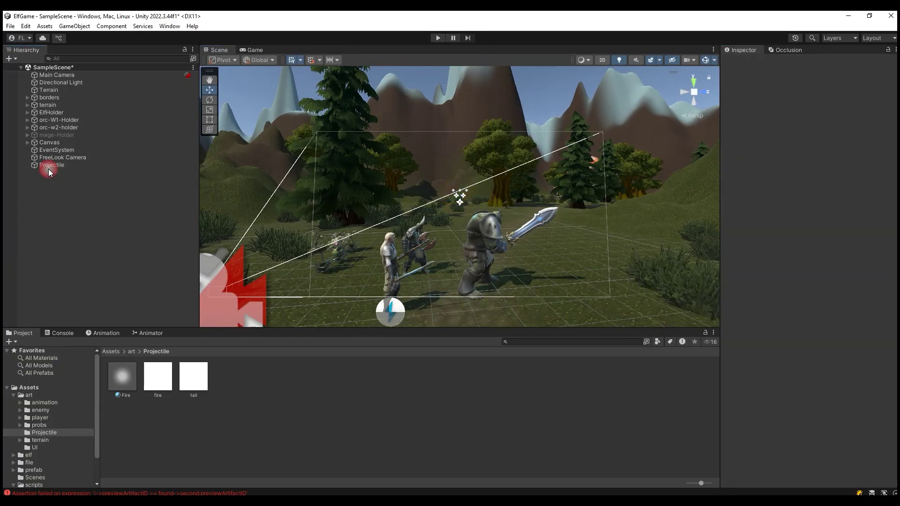
{"action": "left_click", "coordinate": [49, 165]}
{"action": "right_click", "coordinate": [50, 165]}
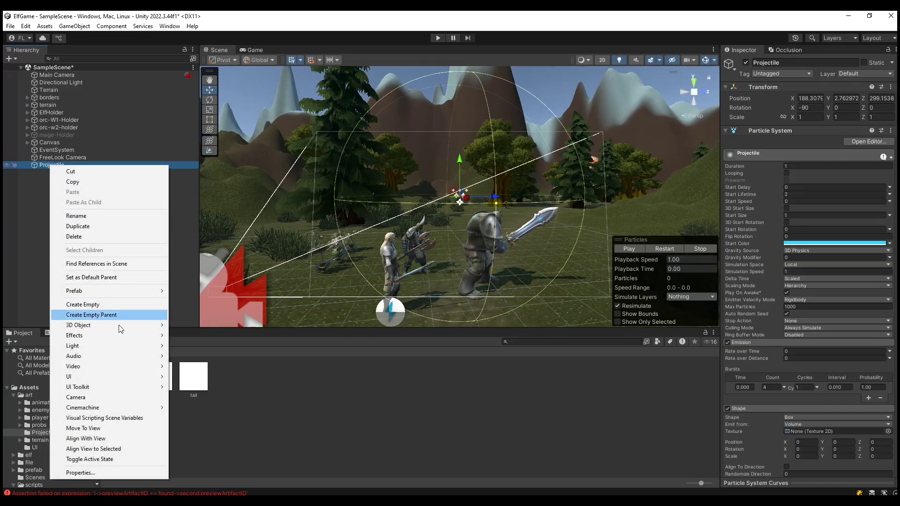
{"action": "mouse_move", "coordinate": [155, 341]}
{"action": "left_click", "coordinate": [218, 336]}
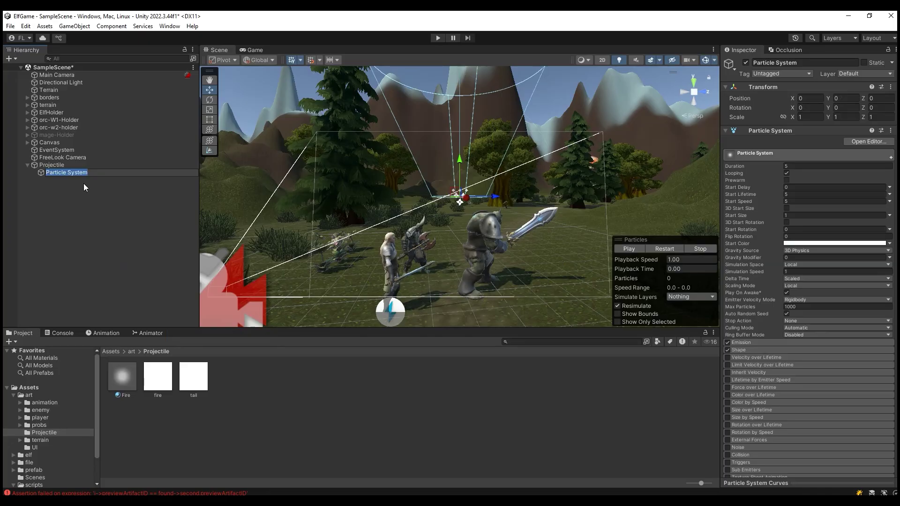
- Name the new child particle system Trail and set its duration to 1
{"action": "type", "text": "Trail"}
{"action": "key", "text": "Return"}
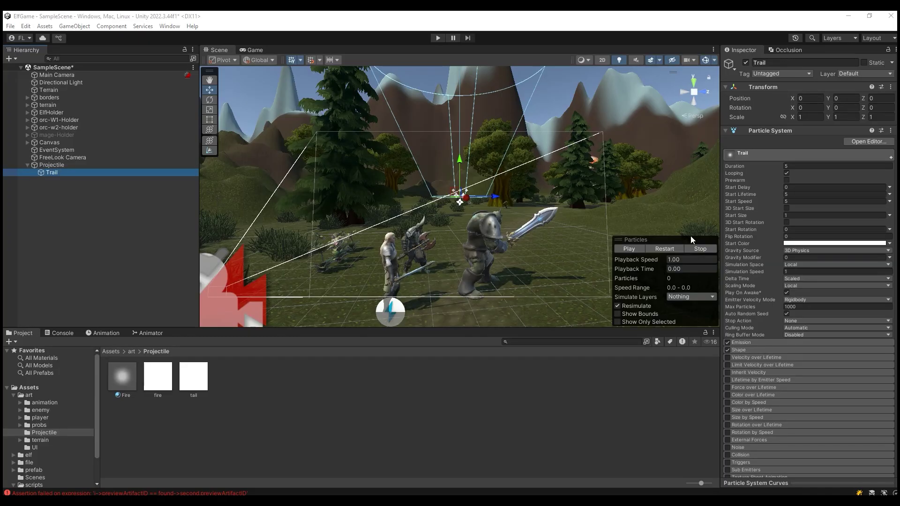
{"action": "left_click", "coordinate": [805, 166]}
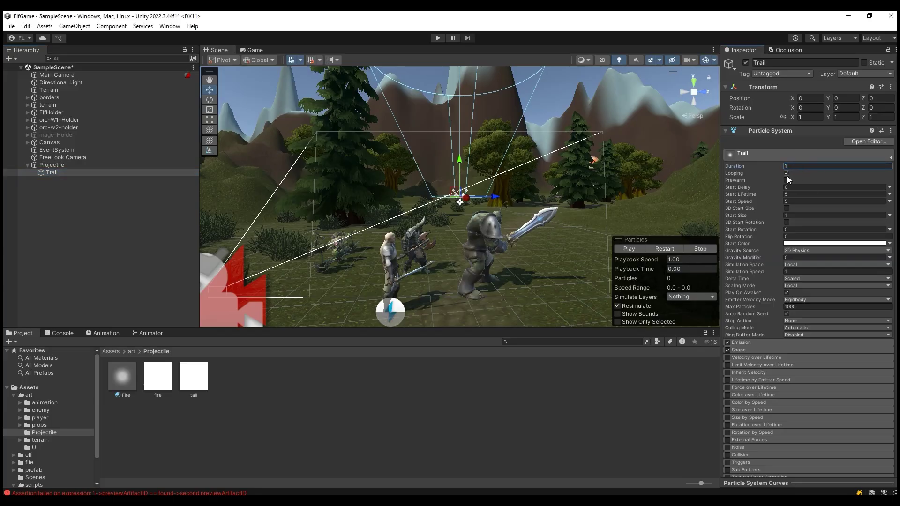
- Set the Trail's start lifetime to random between the constants 0.1 and 0.15, and its start speed to 0
{"action": "left_click", "coordinate": [797, 194]}
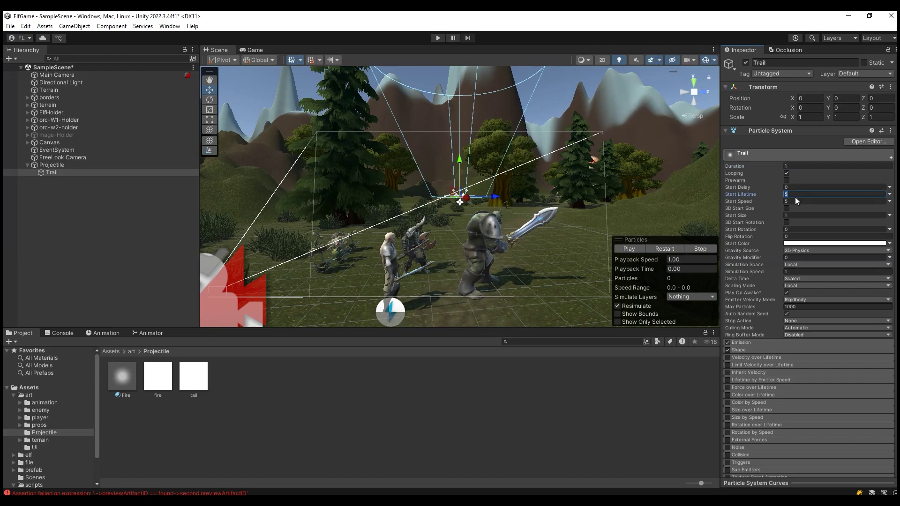
{"action": "left_click", "coordinate": [889, 194]}
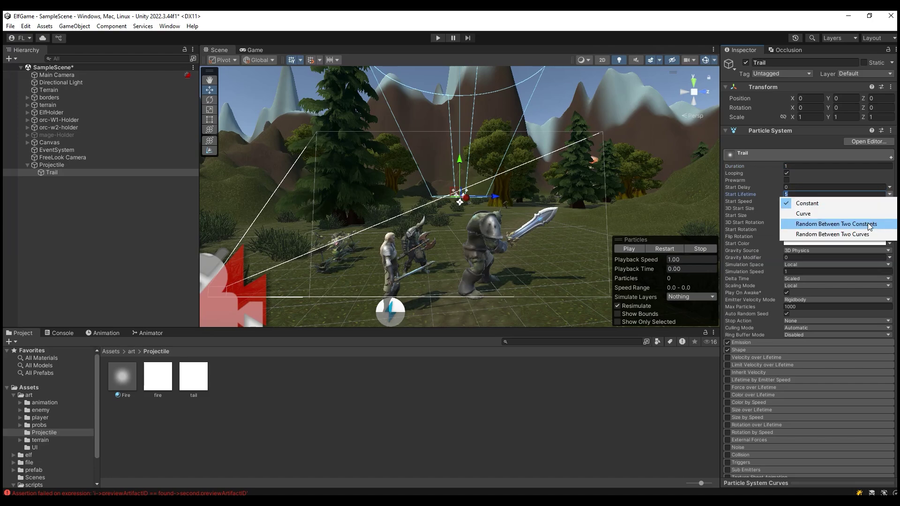
{"action": "left_click", "coordinate": [870, 224]}
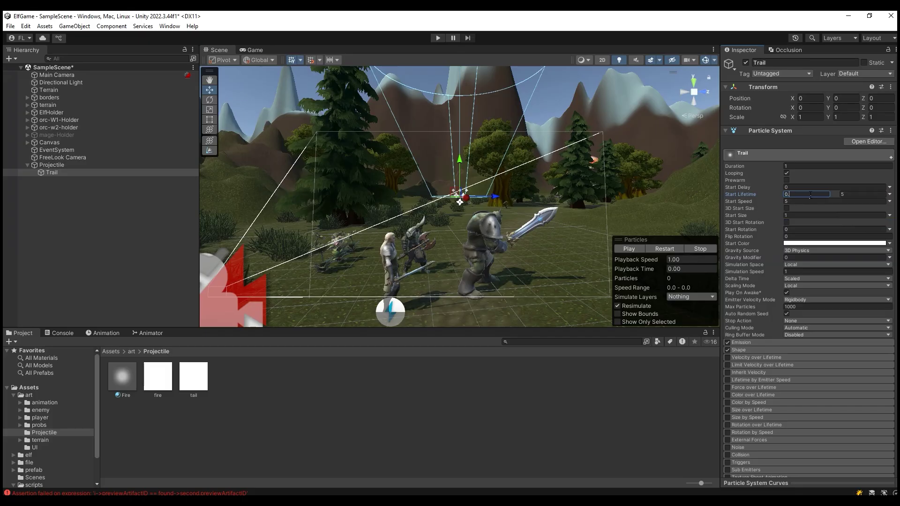
{"action": "left_click", "coordinate": [846, 194]}
{"action": "type", "text": "0.15"}
{"action": "left_click", "coordinate": [792, 201]}
{"action": "type", "text": "0"}
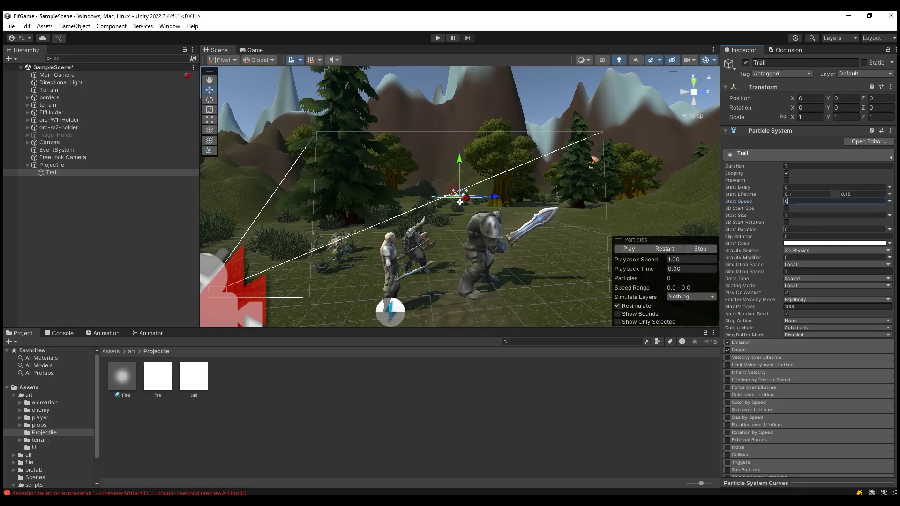
- Set the Trail's start size to random between the constants 0.4 and 0.5
{"action": "left_click", "coordinate": [889, 216]}
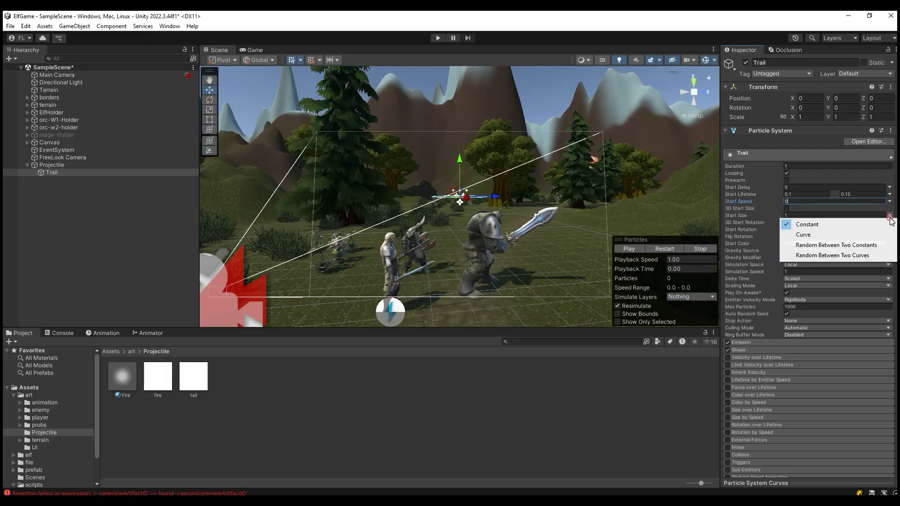
{"action": "left_click", "coordinate": [856, 244]}
{"action": "left_click", "coordinate": [804, 215]}
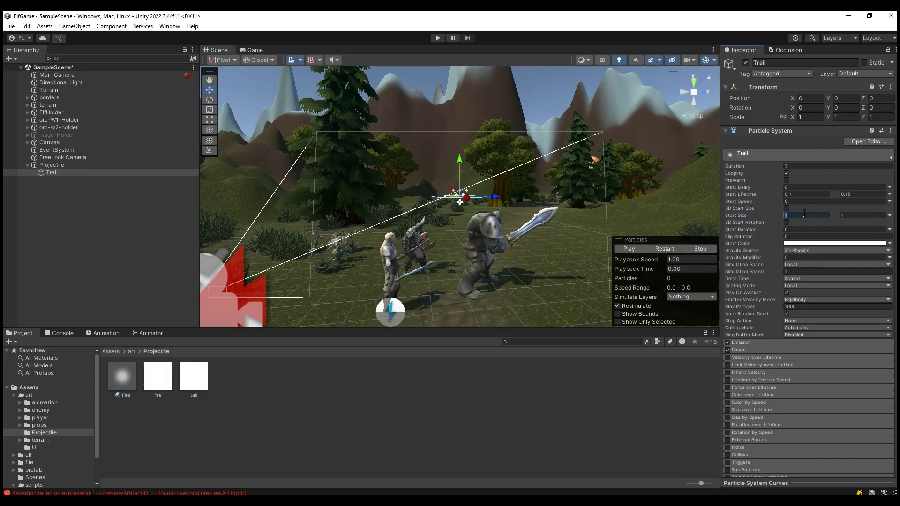
{"action": "left_click", "coordinate": [856, 215]}
- Set the Trail's start rotation to random between the constants 0 and 360
{"action": "left_click", "coordinate": [796, 229]}
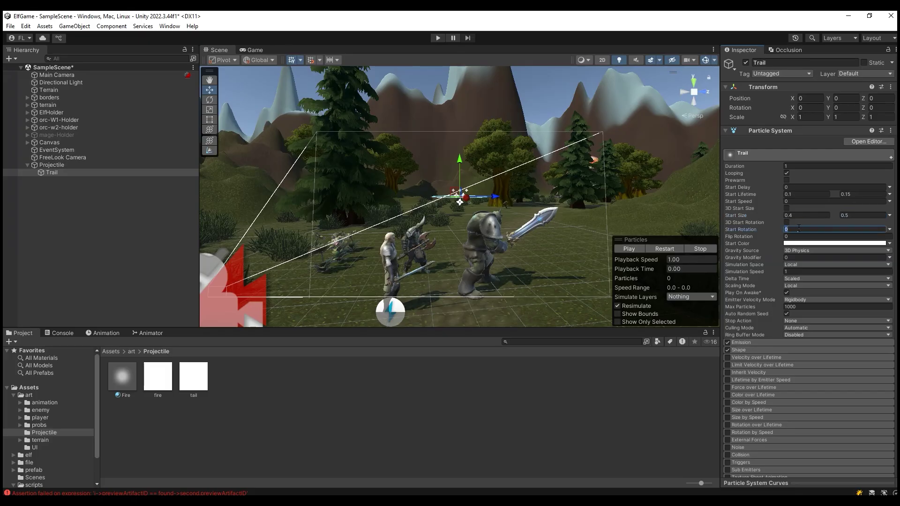
{"action": "left_click", "coordinate": [889, 229]}
{"action": "left_click", "coordinate": [863, 259]}
{"action": "left_click", "coordinate": [857, 229]}
- Change the Trail's start color to a light cyan blue
{"action": "left_click", "coordinate": [812, 243]}
{"action": "left_click", "coordinate": [801, 321]}
{"action": "left_click_drag", "start_coordinate": [845, 305], "coordinate": [851, 285]}
{"action": "left_click", "coordinate": [893, 238]}
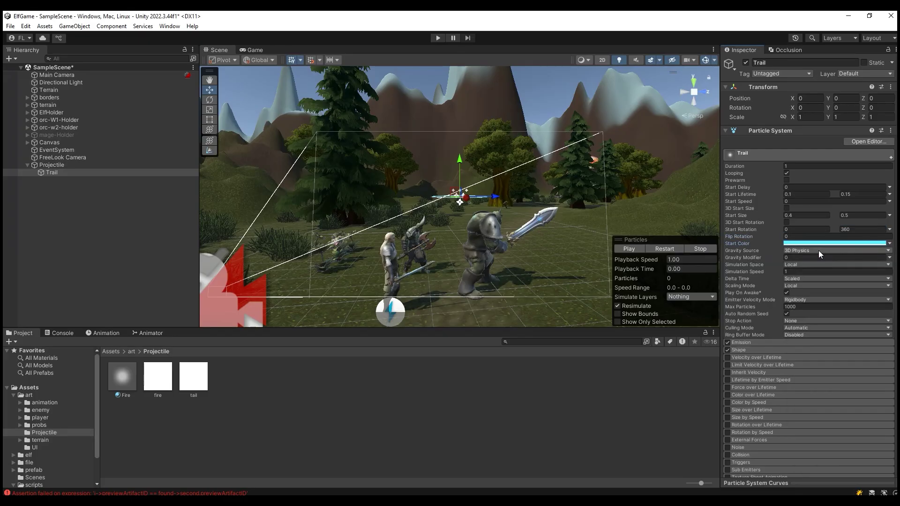
- Set the Trail's simulation space to World
{"action": "left_click", "coordinate": [806, 257]}
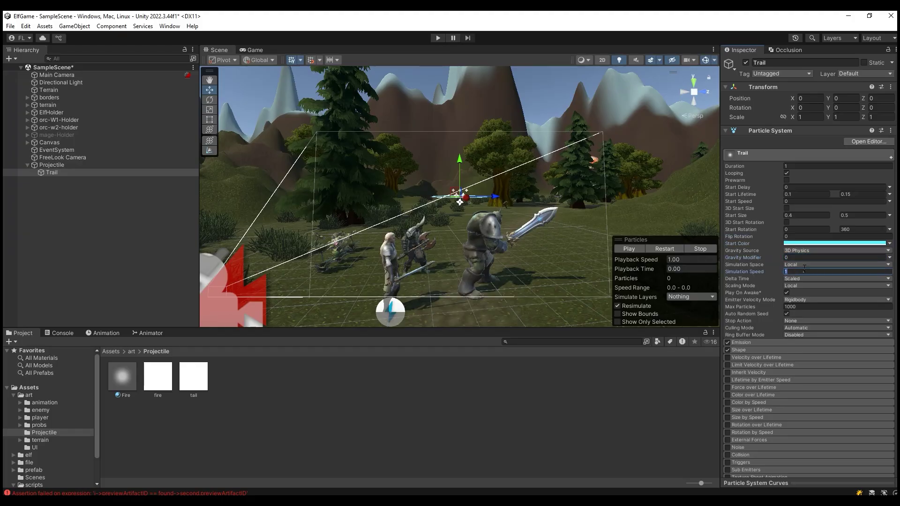
{"action": "left_click", "coordinate": [803, 264]}
{"action": "left_click", "coordinate": [807, 283]}
- Set the Trail's scaling mode to Hierarchy and its culling mode to Always Simulate
{"action": "left_click", "coordinate": [804, 285]}
{"action": "left_click", "coordinate": [806, 291]}
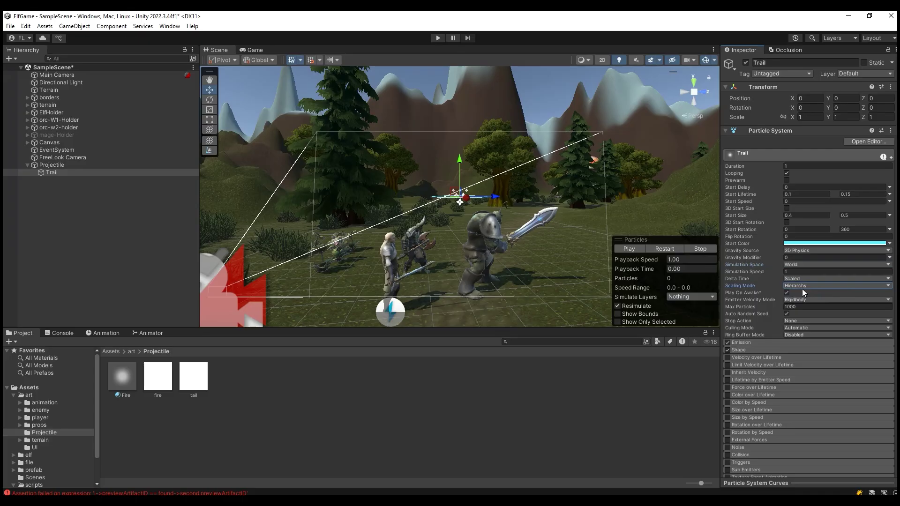
{"action": "left_click", "coordinate": [813, 328]}
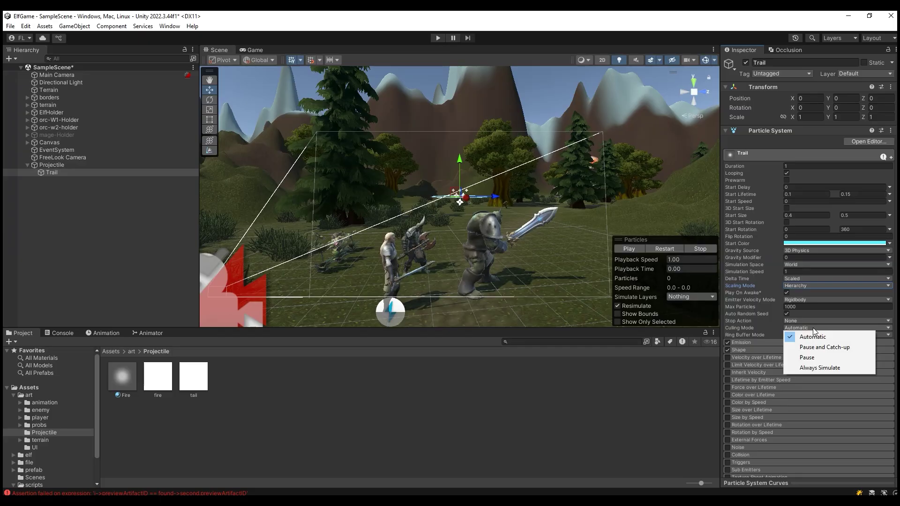
{"action": "left_click", "coordinate": [823, 368]}
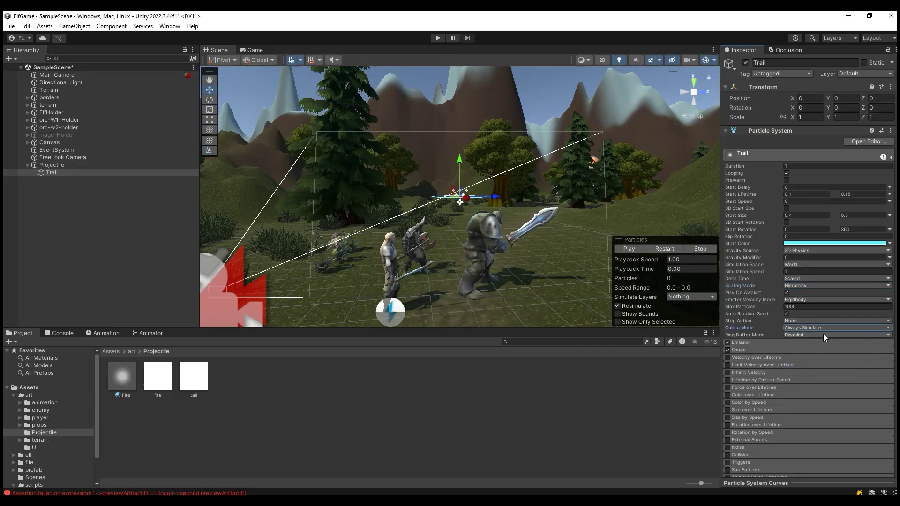
- In the Trail's emission settings, set the rate over time to 0 and the rate over distance to 10
{"action": "left_click", "coordinate": [763, 343]}
{"action": "scroll", "coordinate": [796, 384], "scroll_direction": "down", "scroll_amount": 2}
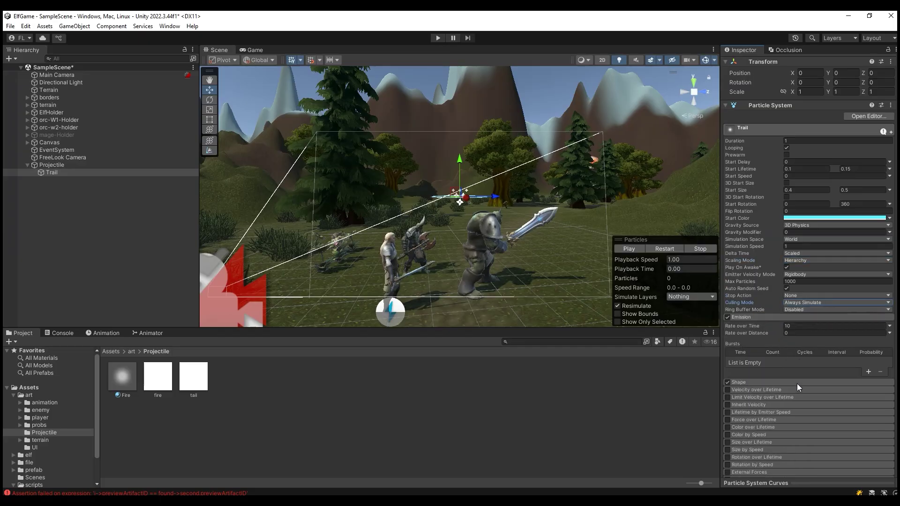
{"action": "left_click", "coordinate": [801, 326]}
{"action": "type", "text": "0"}
{"action": "left_click", "coordinate": [802, 333]}
{"action": "type", "text": "10"}
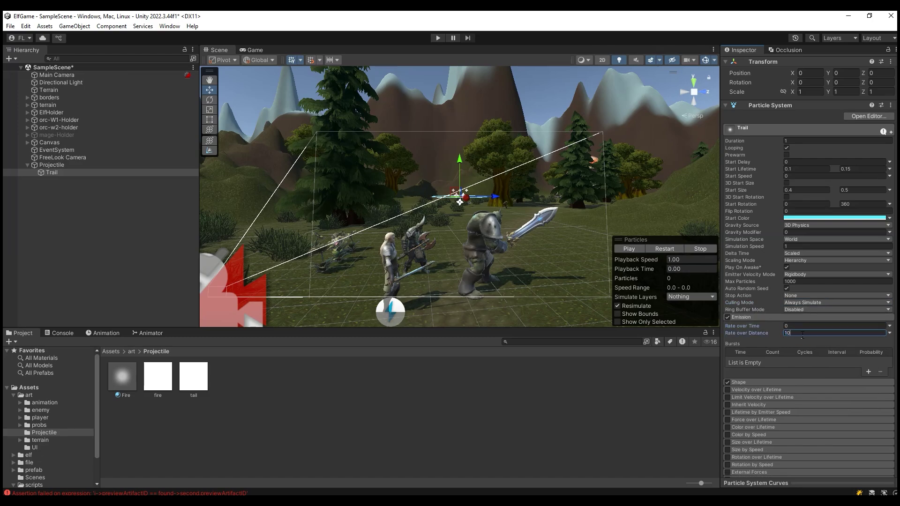
- Change the Trail's emitter shape to a sphere with a radius of 0.1
{"action": "scroll", "coordinate": [802, 380], "scroll_direction": "down", "scroll_amount": 2}
{"action": "scroll", "coordinate": [800, 378], "scroll_direction": "down", "scroll_amount": 1}
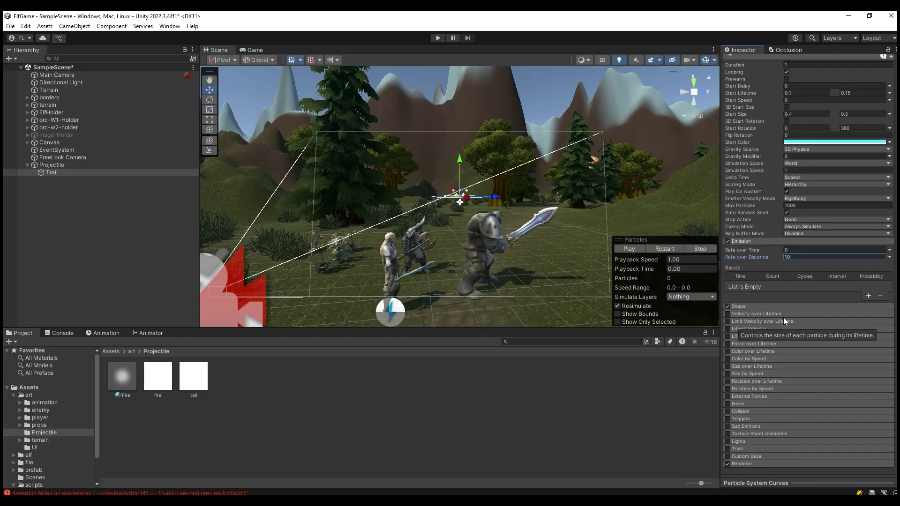
{"action": "left_click", "coordinate": [769, 307]}
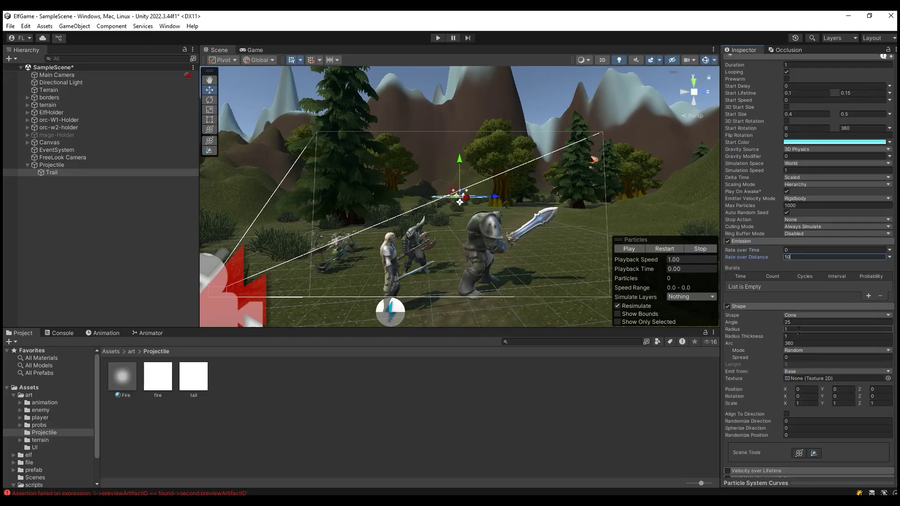
{"action": "left_click", "coordinate": [816, 316]}
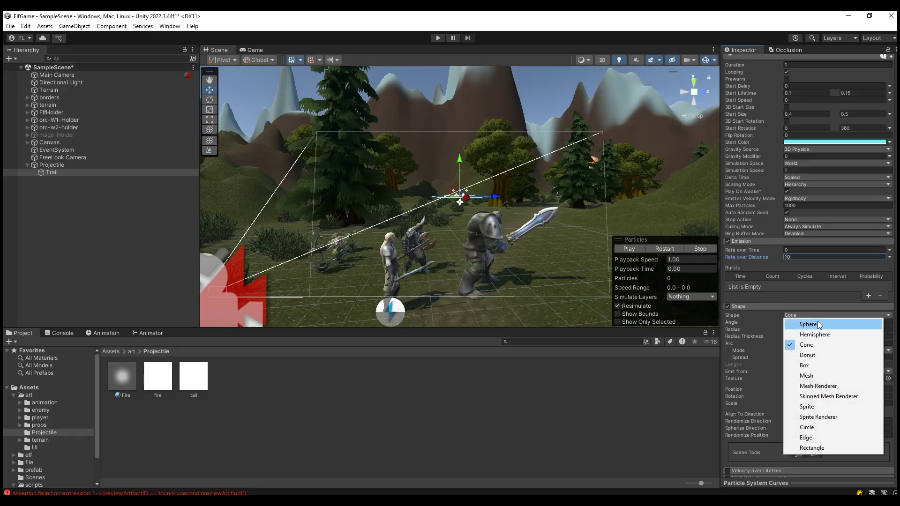
{"action": "left_click", "coordinate": [818, 324]}
{"action": "left_click", "coordinate": [805, 322]}
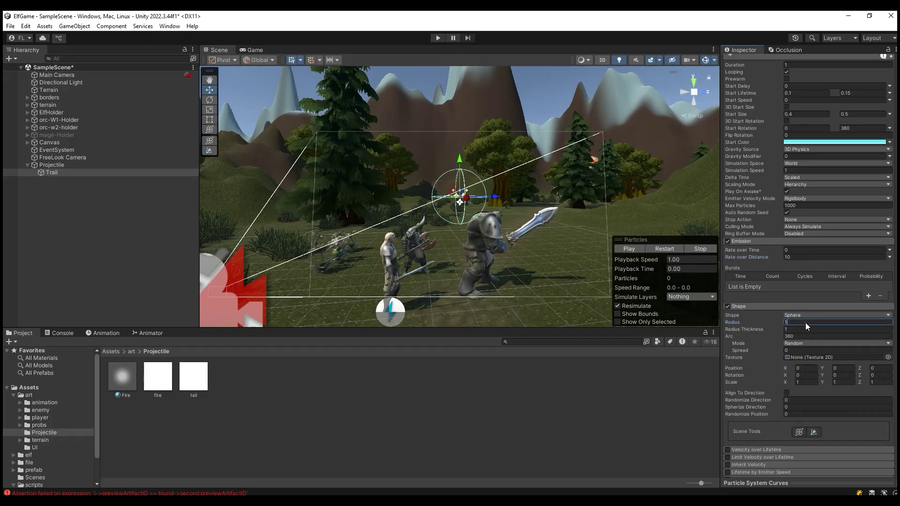
{"action": "type", "text": "0.1"}
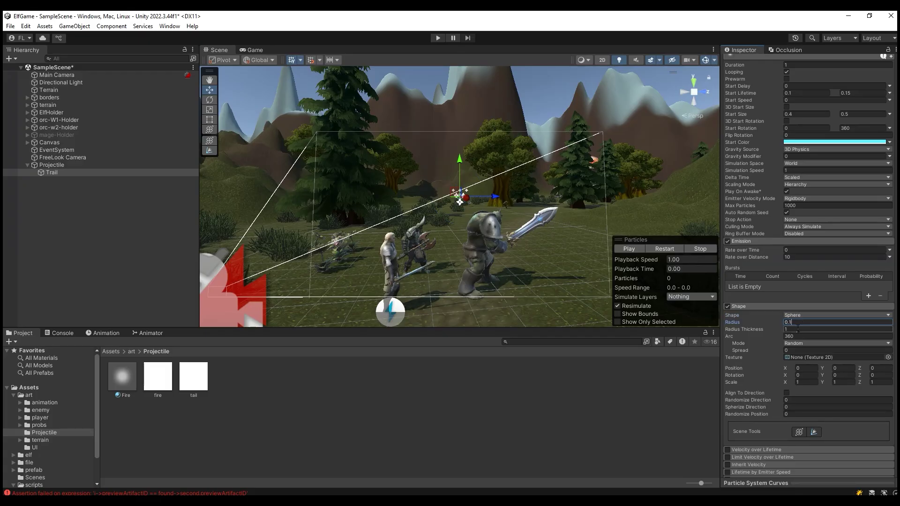
- Enable Velocity over Lifetime for the Trail and expand its settings
{"action": "scroll", "coordinate": [768, 356], "scroll_direction": "down", "scroll_amount": 3}
{"action": "left_click", "coordinate": [726, 372]}
{"action": "left_click", "coordinate": [752, 373]}
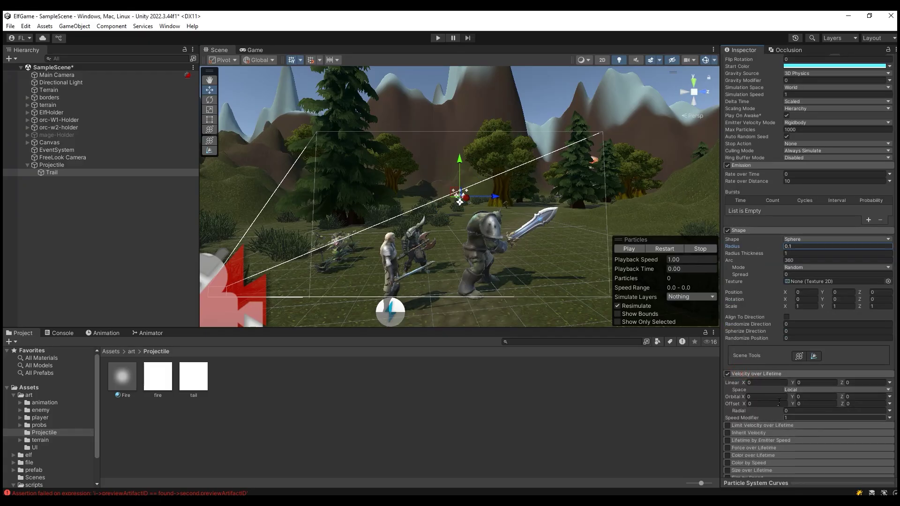
- Enable Color over Lifetime for the Trail and expand its settings
{"action": "scroll", "coordinate": [806, 401], "scroll_direction": "down", "scroll_amount": 2}
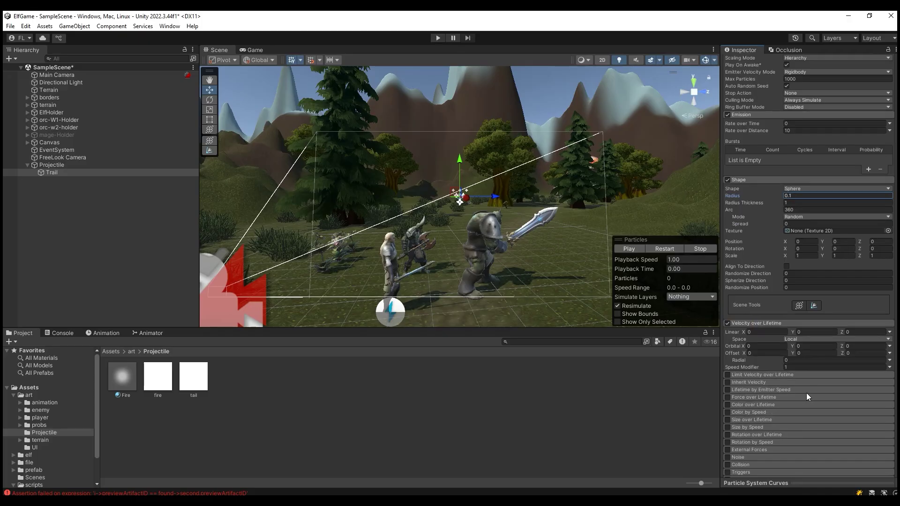
{"action": "scroll", "coordinate": [804, 389], "scroll_direction": "down", "scroll_amount": 1}
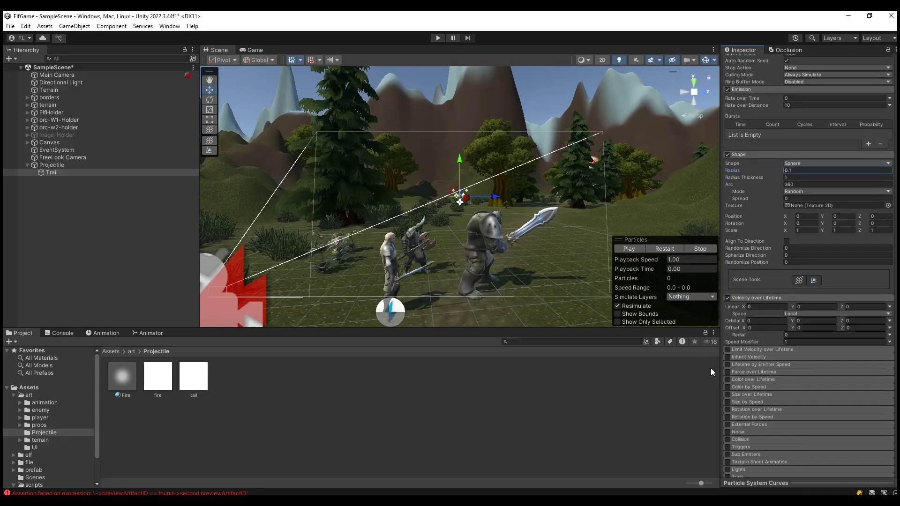
{"action": "left_click", "coordinate": [743, 378]}
{"action": "left_click", "coordinate": [728, 379]}
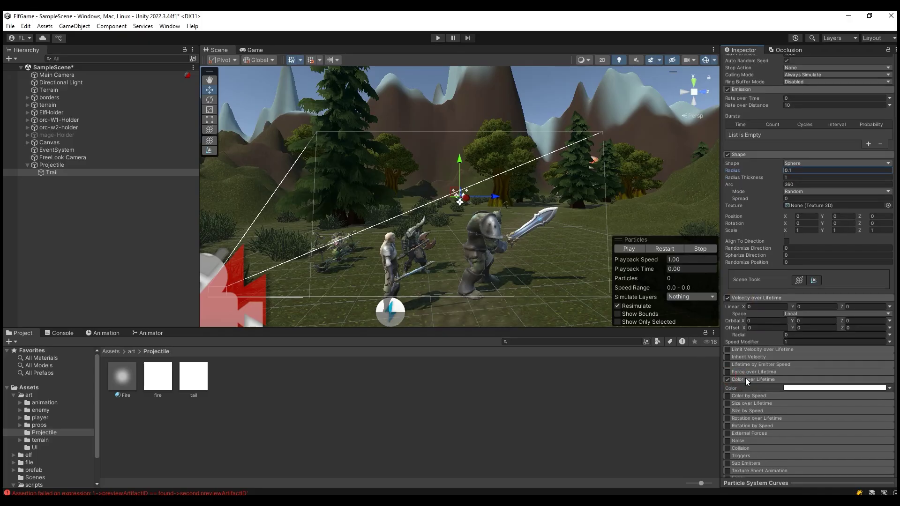
- Edit the color gradient with opaque alpha keys at 10.6% and near the end, making both end keys fully transparent
{"action": "left_click", "coordinate": [826, 389]}
{"action": "left_click_drag", "start_coordinate": [710, 256], "coordinate": [846, 256]}
{"action": "left_click", "coordinate": [715, 261]}
{"action": "left_click", "coordinate": [703, 257]}
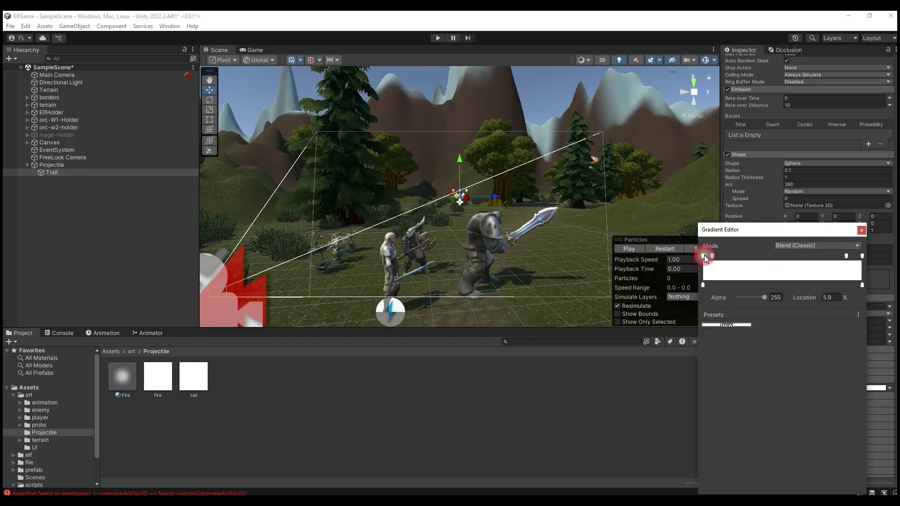
{"action": "left_click_drag", "start_coordinate": [761, 297], "coordinate": [737, 298]}
{"action": "left_click", "coordinate": [862, 256]}
{"action": "left_click", "coordinate": [844, 256]}
{"action": "left_click_drag", "start_coordinate": [712, 257], "coordinate": [719, 256]}
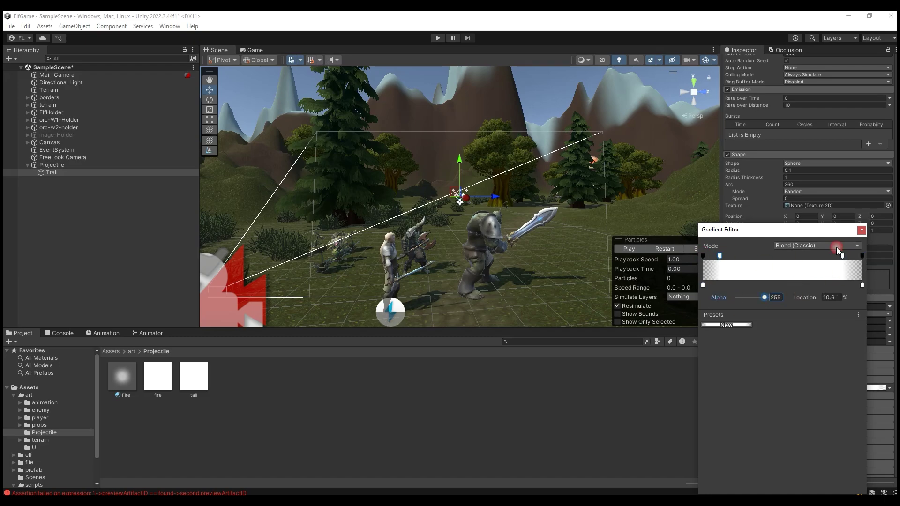
{"action": "left_click", "coordinate": [861, 231]}
- Enable Texture Sheet Animation for the Trail and set its tiles to 3 by 3
{"action": "scroll", "coordinate": [749, 389], "scroll_direction": "down", "scroll_amount": 3}
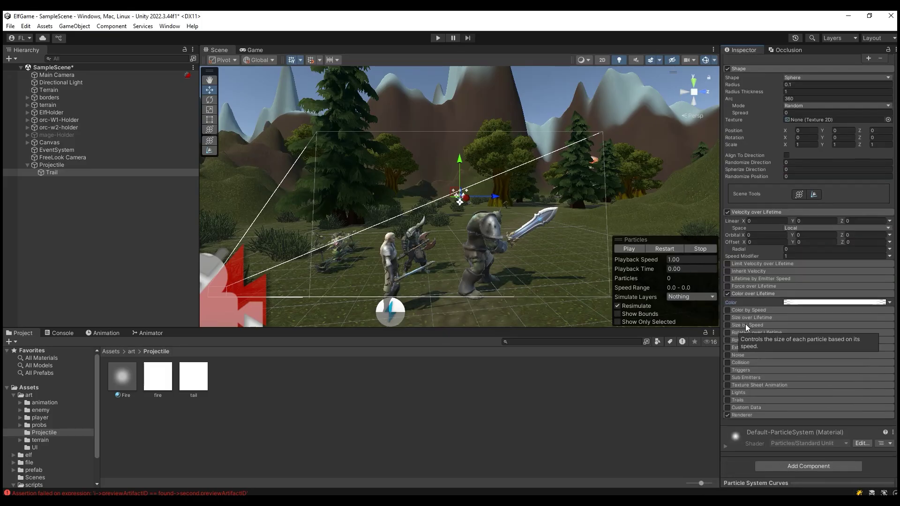
{"action": "left_click", "coordinate": [740, 385]}
{"action": "left_click", "coordinate": [728, 385]}
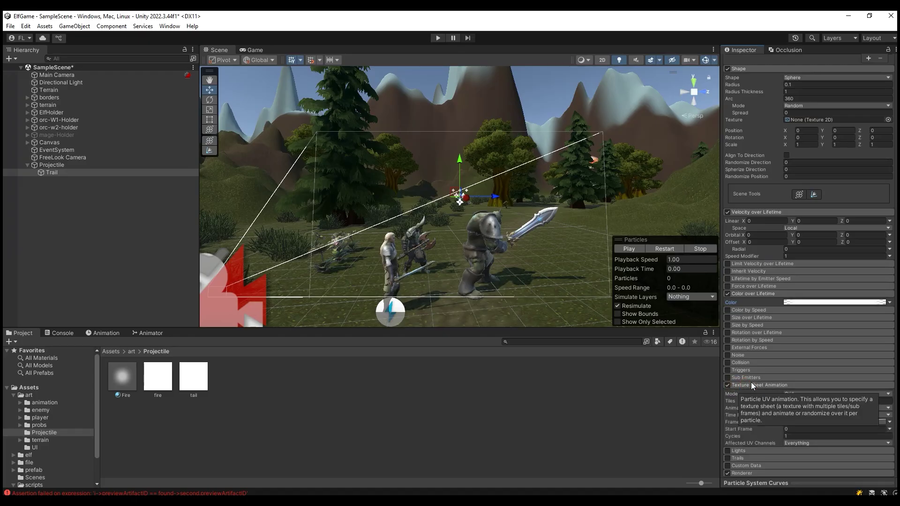
{"action": "scroll", "coordinate": [797, 396], "scroll_direction": "down", "scroll_amount": 3}
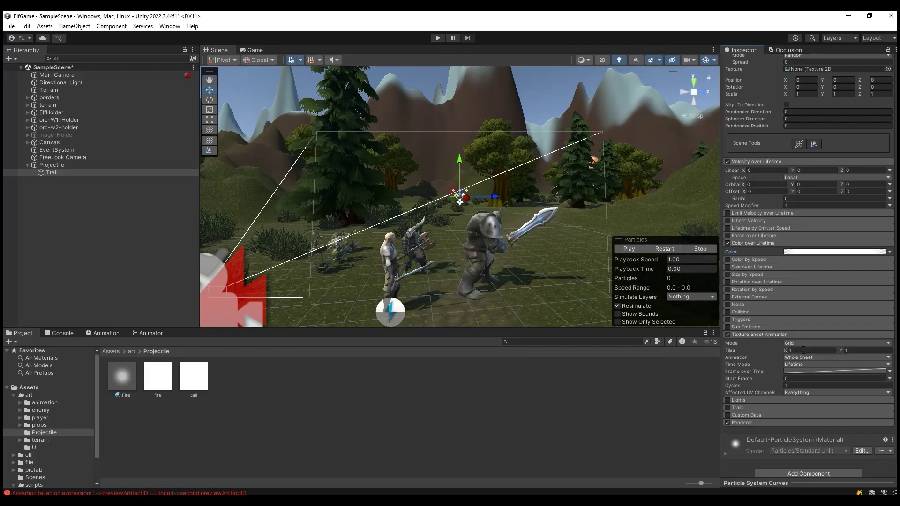
{"action": "left_click", "coordinate": [803, 350]}
{"action": "left_click", "coordinate": [860, 351]}
{"action": "type", "text": "3"}
- Create a new material named tail in the Projectile folder
{"action": "scroll", "coordinate": [801, 277], "scroll_direction": "down", "scroll_amount": 5}
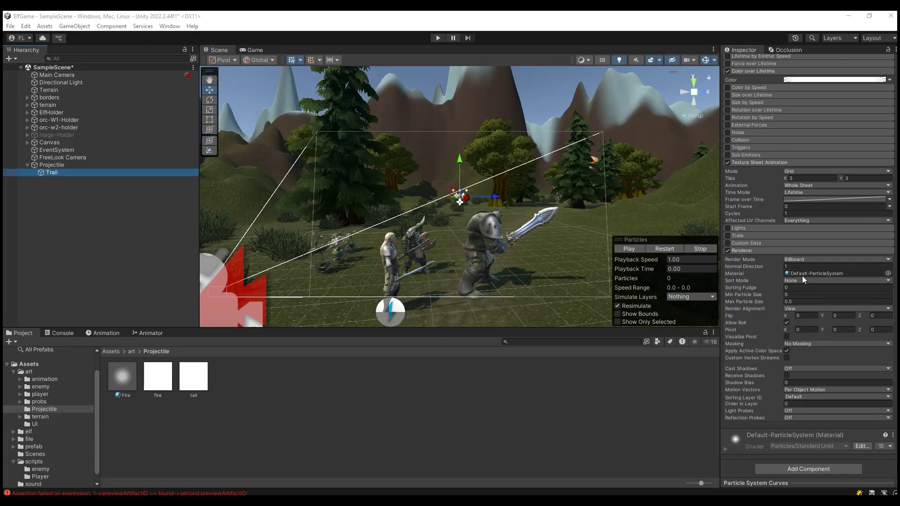
{"action": "left_click", "coordinate": [311, 418]}
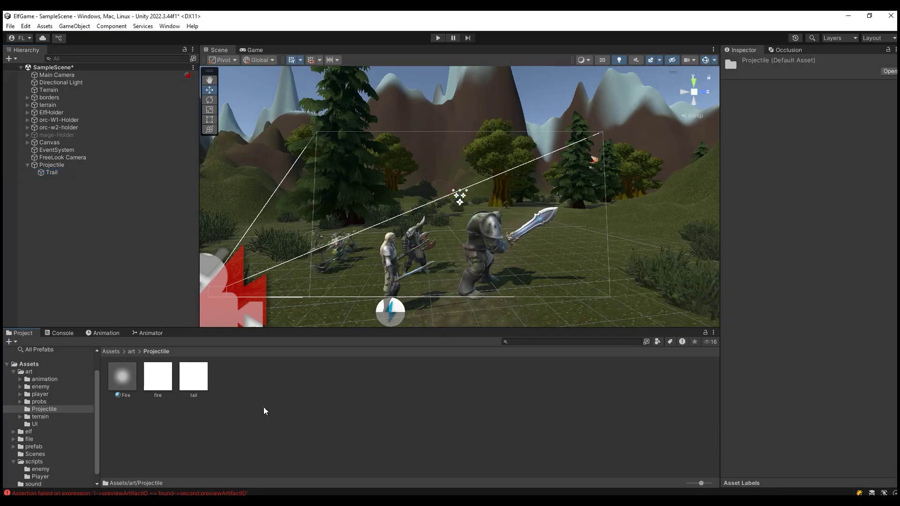
{"action": "right_click", "coordinate": [263, 409]}
{"action": "mouse_move", "coordinate": [400, 147]}
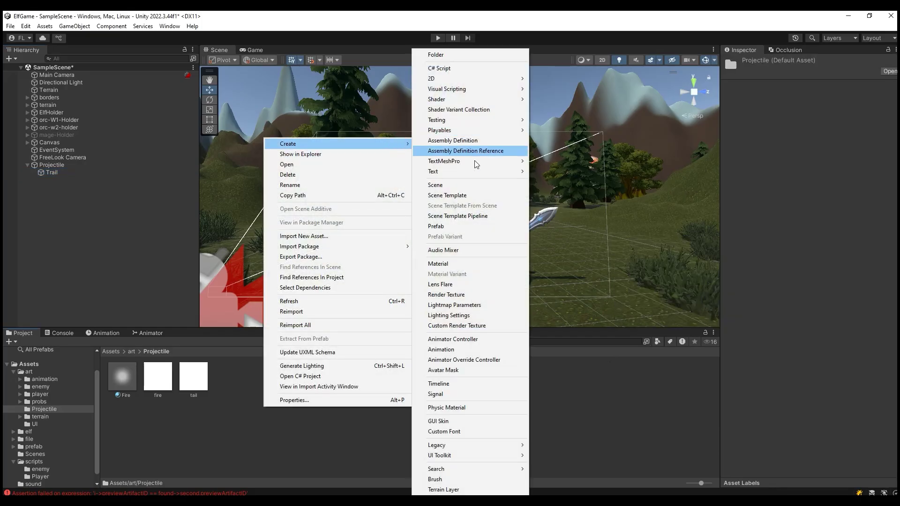
{"action": "left_click", "coordinate": [472, 263]}
{"action": "type", "text": "t"}
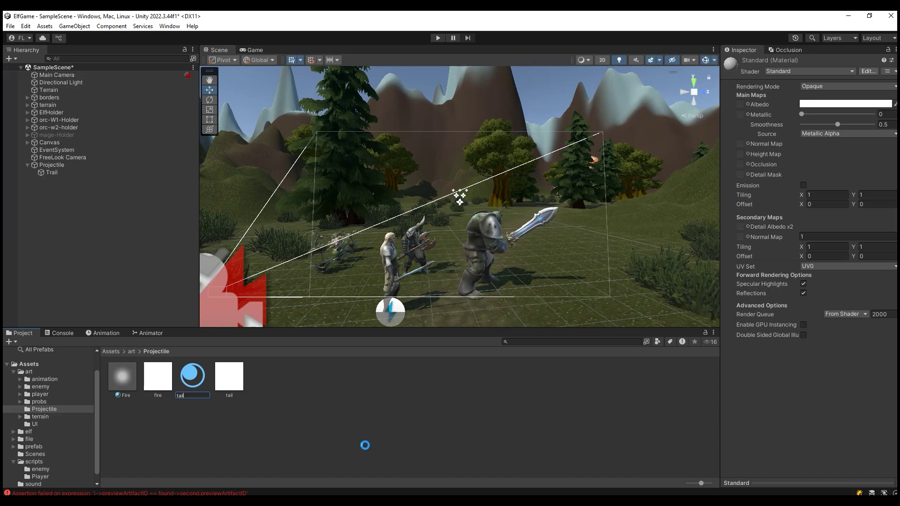
{"action": "type", "text": "ail"}
{"action": "key", "text": "Return"}
- Set the tail material's shader to Legacy Shaders/Particles/Additive and assign the tail texture as its particle texture
{"action": "left_click", "coordinate": [829, 86]}
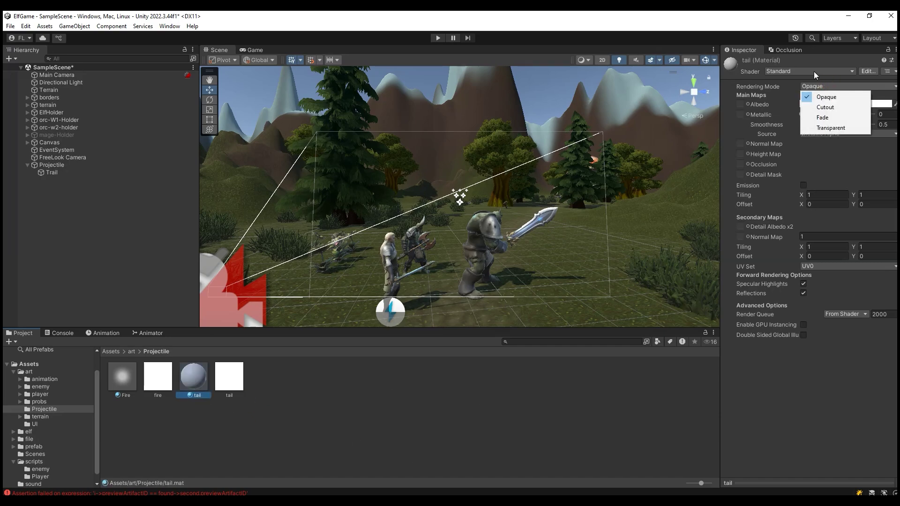
{"action": "left_click", "coordinate": [814, 71]}
{"action": "type", "text": "add"}
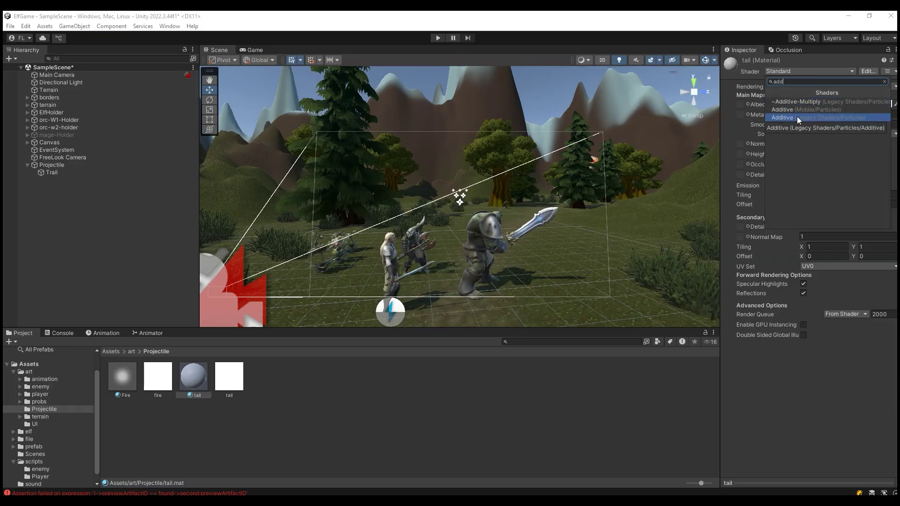
{"action": "left_click", "coordinate": [783, 117]}
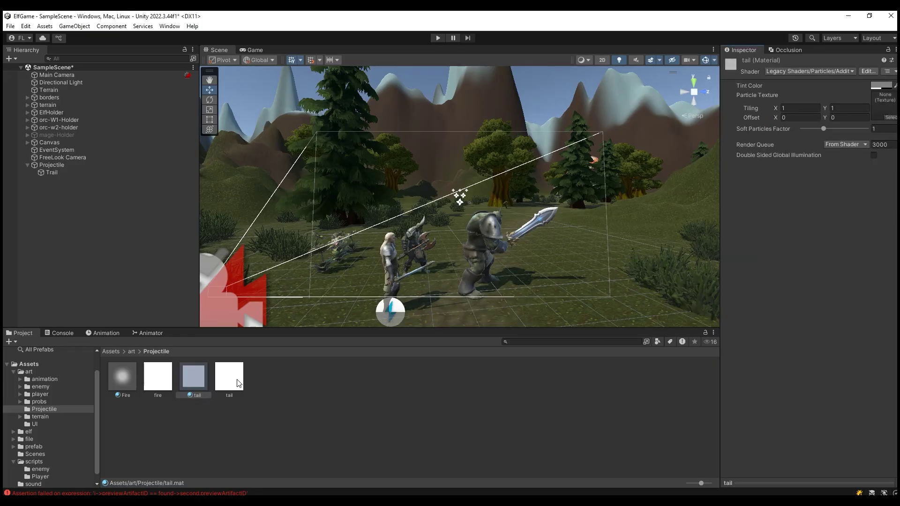
{"action": "left_click_drag", "start_coordinate": [230, 381], "coordinate": [884, 106]}
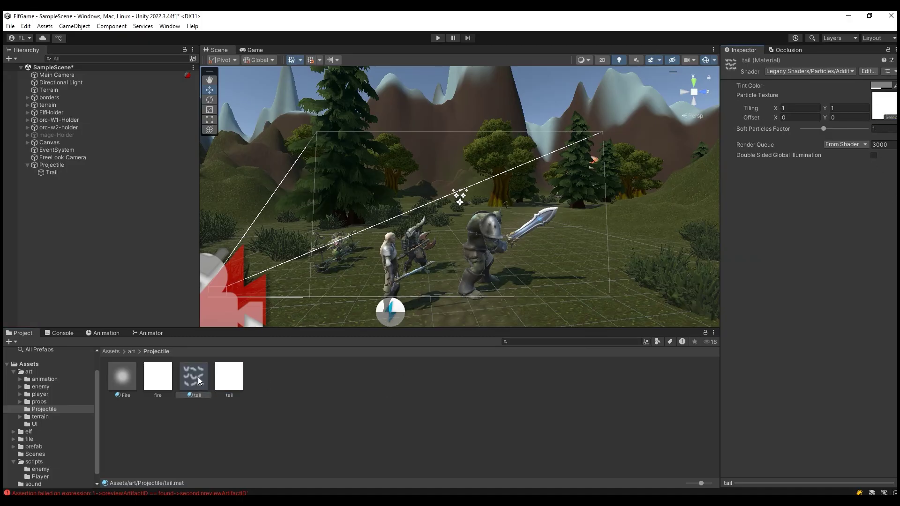
- Assign the tail material to the Renderer module of the Trail particle system
{"action": "left_click", "coordinate": [52, 173]}
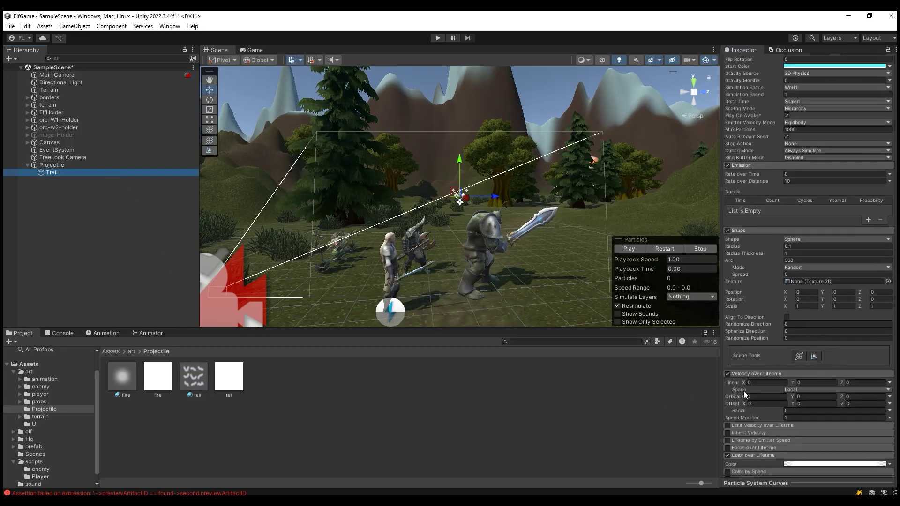
{"action": "scroll", "coordinate": [795, 404], "scroll_direction": "down", "scroll_amount": 15}
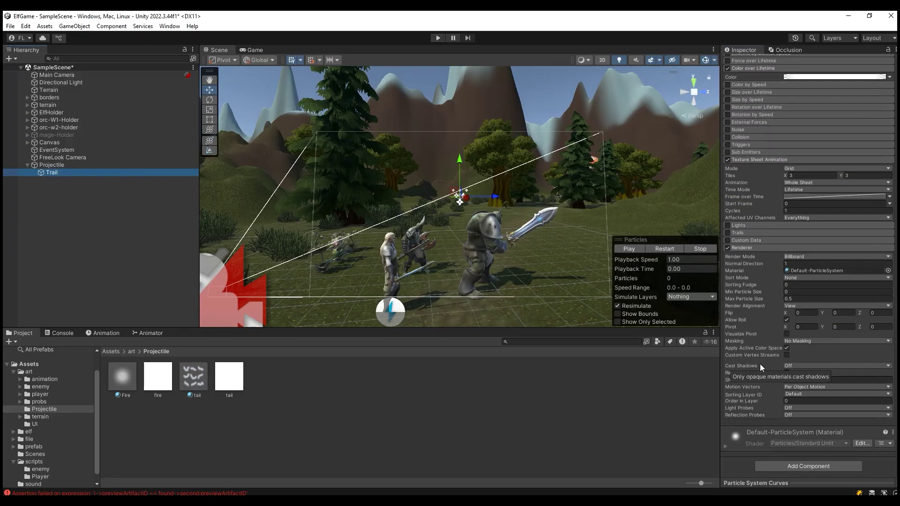
{"action": "left_click_drag", "start_coordinate": [204, 376], "coordinate": [820, 269]}
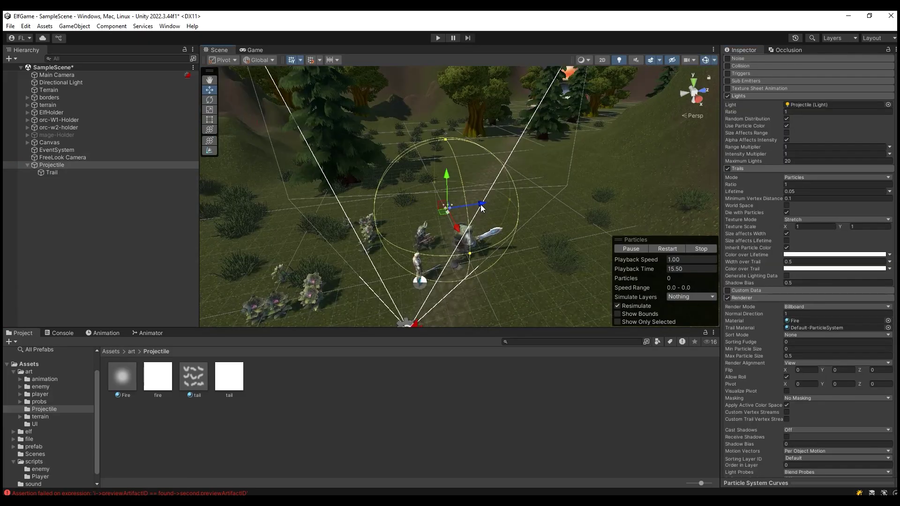
- Move the Projectile back and forth along its Z axis and restart its particles to preview the trail
{"action": "left_click_drag", "start_coordinate": [292, 227], "coordinate": [644, 225]}
{"action": "left_click", "coordinate": [662, 247]}
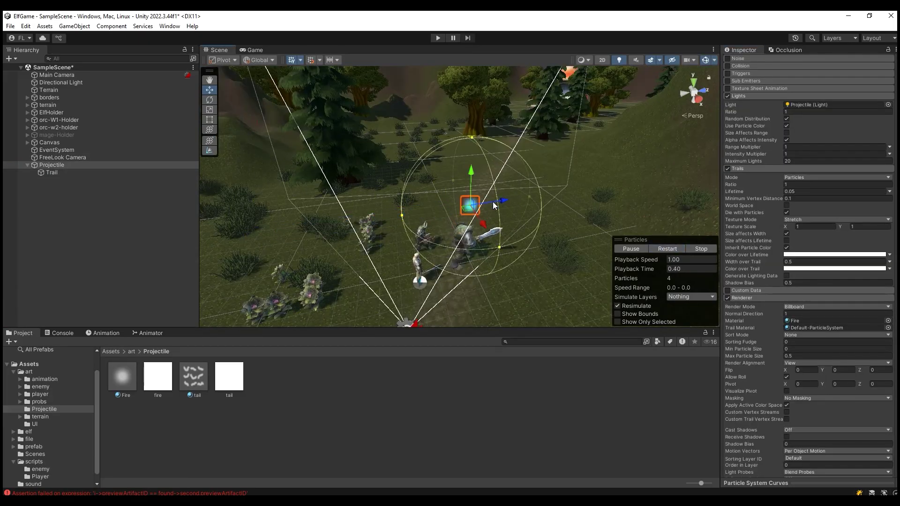
{"action": "left_click_drag", "start_coordinate": [464, 196], "coordinate": [386, 210]}
{"action": "scroll", "coordinate": [339, 234], "scroll_direction": "up", "scroll_amount": 2}
{"action": "scroll", "coordinate": [339, 235], "scroll_direction": "up", "scroll_amount": 2}
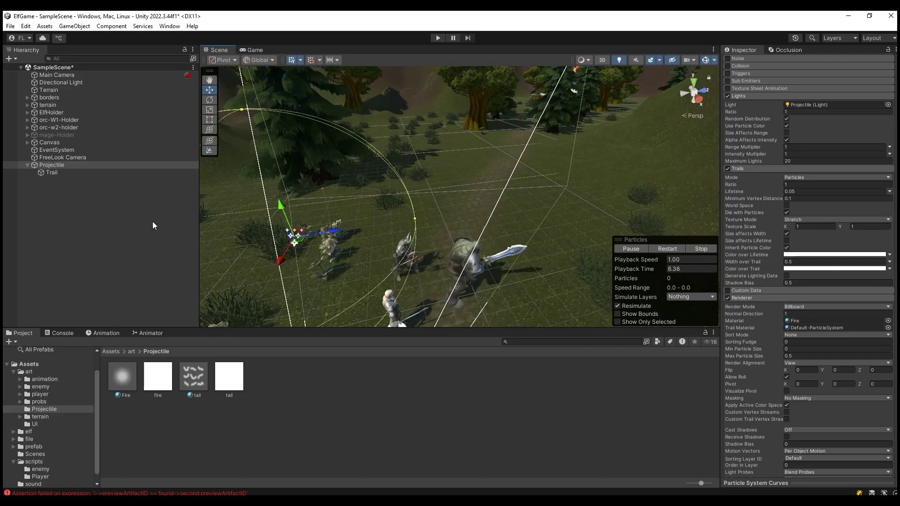
- Review the Projectile's renderer and light settings, the Trail's modules, and the Fire and tail materials
{"action": "scroll", "coordinate": [797, 420], "scroll_direction": "down", "scroll_amount": 3}
{"action": "scroll", "coordinate": [795, 417], "scroll_direction": "down", "scroll_amount": 2}
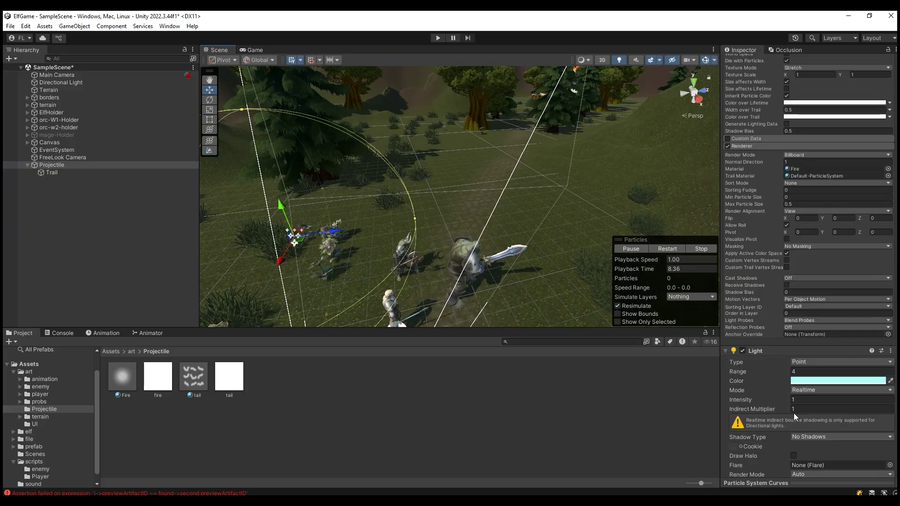
{"action": "scroll", "coordinate": [792, 384], "scroll_direction": "down", "scroll_amount": 2}
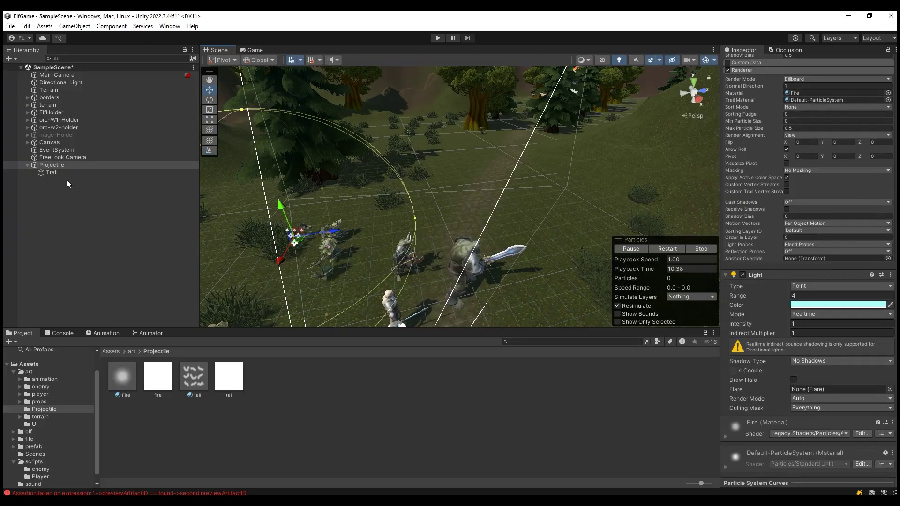
{"action": "left_click", "coordinate": [52, 172]}
{"action": "scroll", "coordinate": [814, 368], "scroll_direction": "up", "scroll_amount": 5}
{"action": "scroll", "coordinate": [805, 361], "scroll_direction": "up", "scroll_amount": 4}
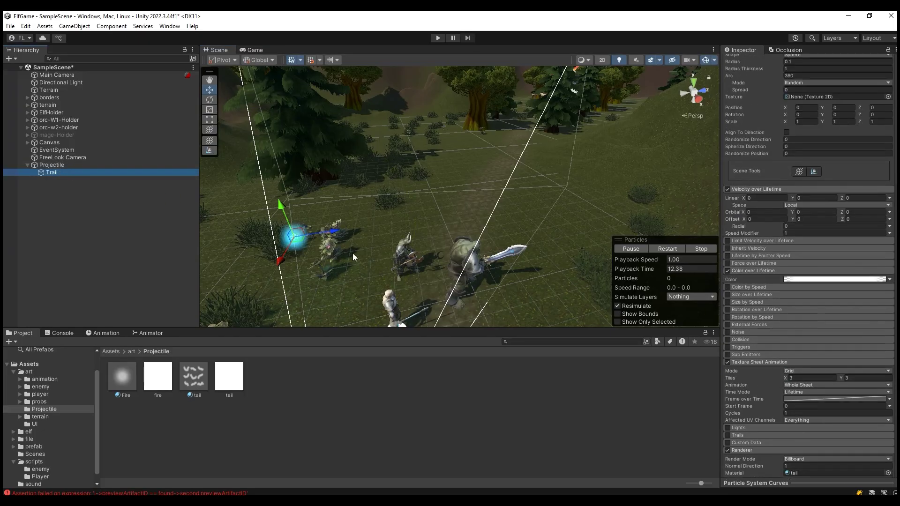
{"action": "left_click", "coordinate": [123, 382]}
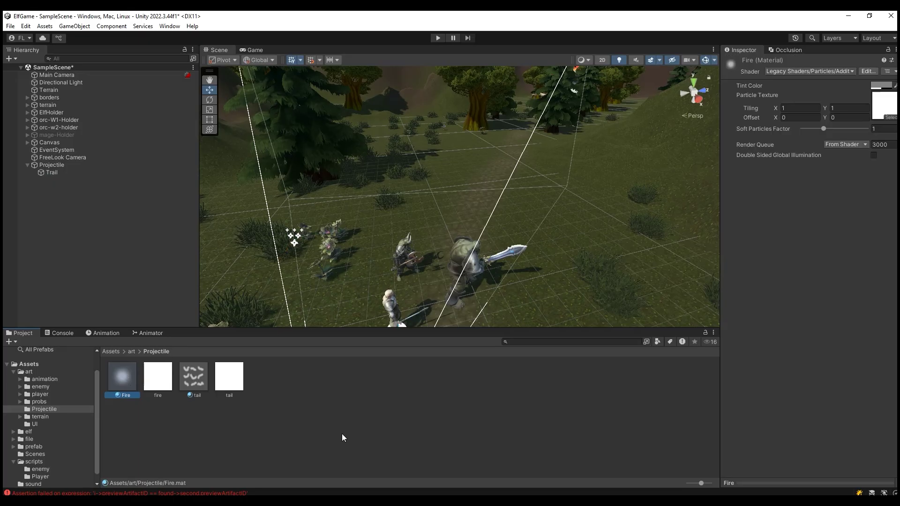
{"action": "left_click", "coordinate": [193, 381]}
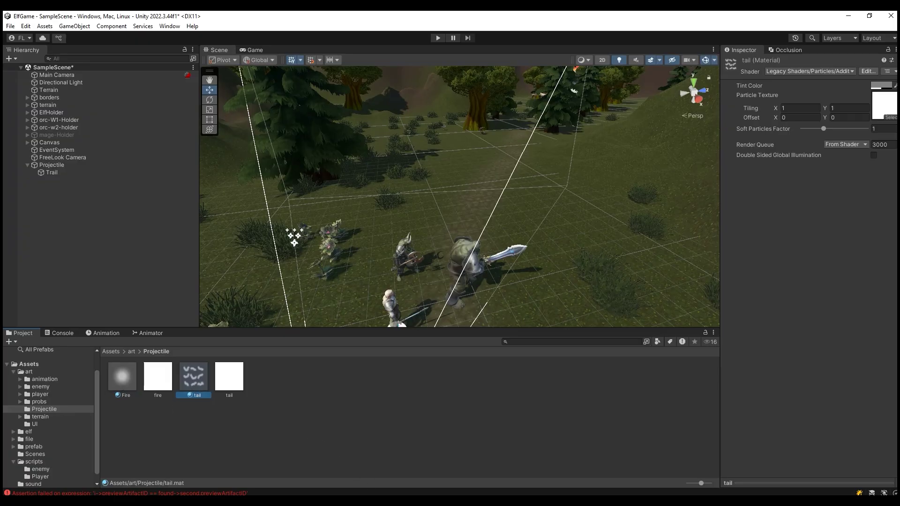
{"action": "key", "text": "alt+Tab"}
- Move the Projectile along its Z axis to about 299.78 and replay its particle effect to preview the trail up close
{"action": "left_click", "coordinate": [70, 165]}
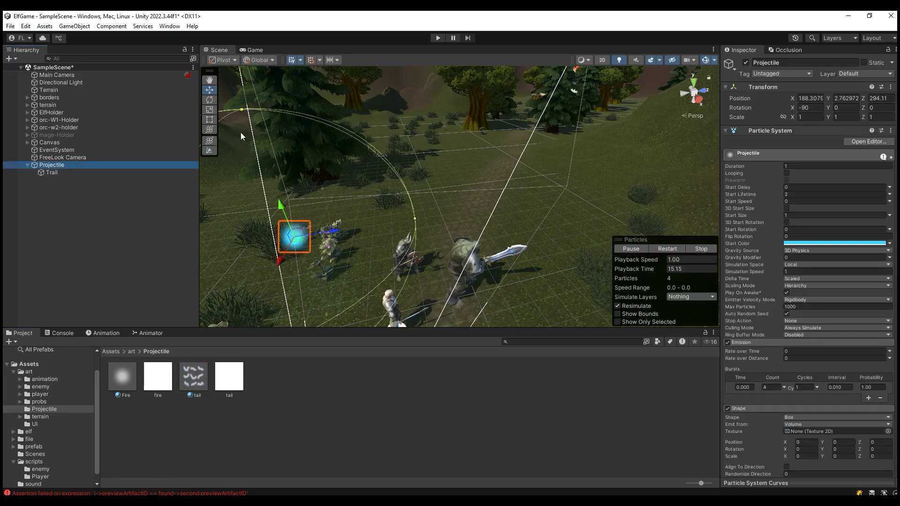
{"action": "scroll", "coordinate": [378, 240], "scroll_direction": "up", "scroll_amount": 3}
{"action": "left_click", "coordinate": [210, 80]}
{"action": "left_click_drag", "start_coordinate": [324, 147], "coordinate": [444, 110]}
{"action": "left_click", "coordinate": [209, 90]}
{"action": "left_click_drag", "start_coordinate": [424, 199], "coordinate": [635, 189]}
{"action": "left_click", "coordinate": [671, 249]}
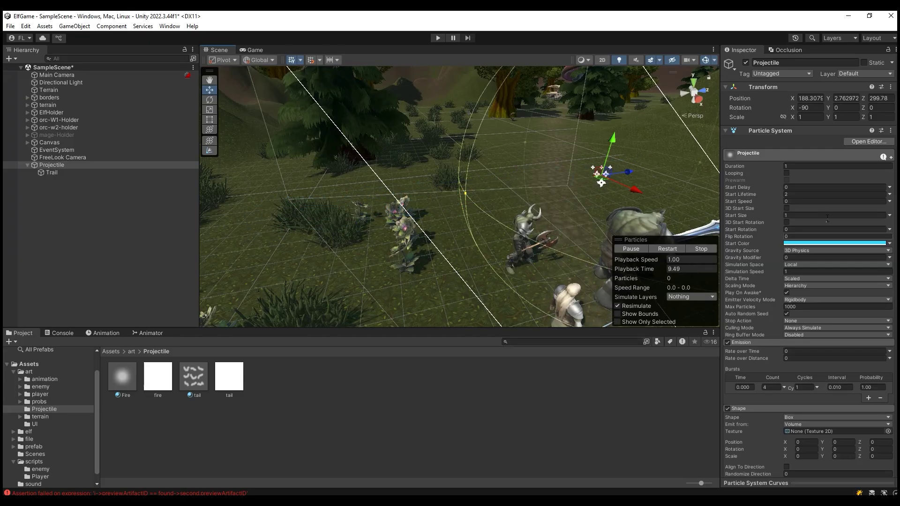
{"action": "left_click", "coordinate": [726, 132]}
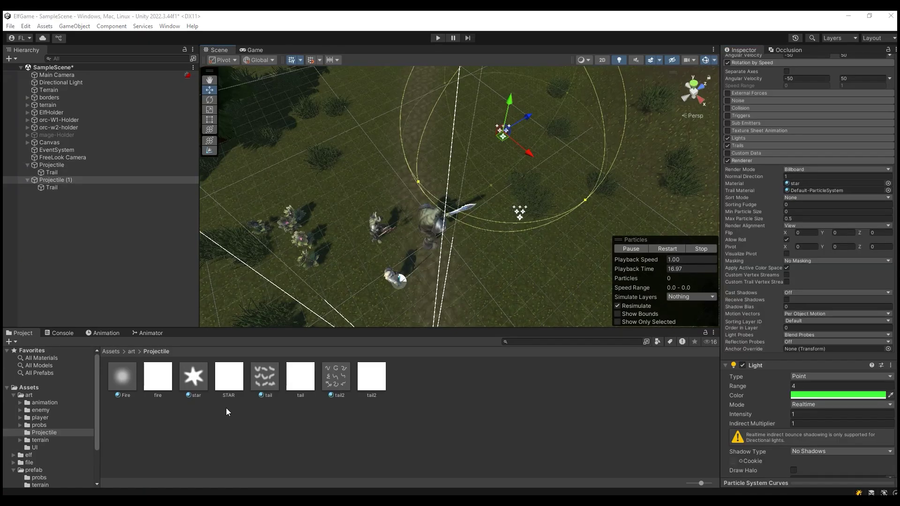
- Inspect the star, tail and tail2 materials in the Projectile folder
{"action": "left_click", "coordinate": [194, 380]}
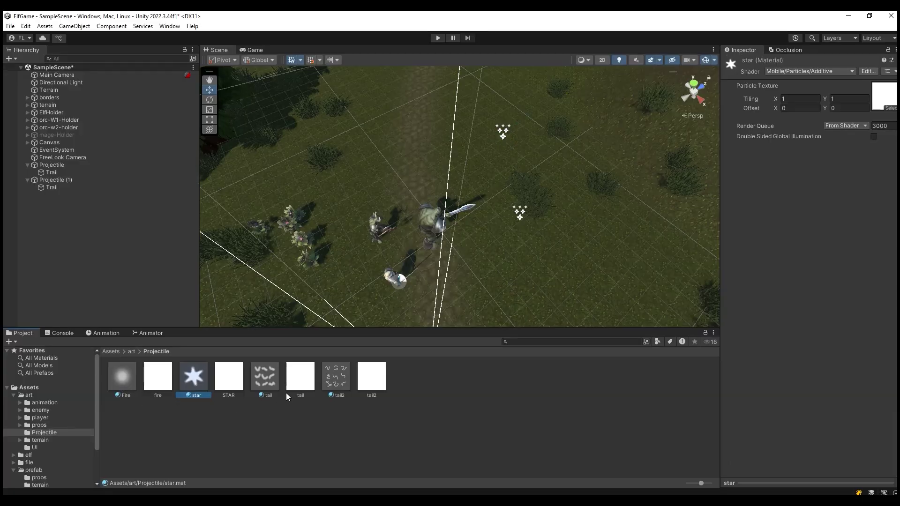
{"action": "left_click", "coordinate": [269, 378]}
{"action": "left_click", "coordinate": [341, 377]}
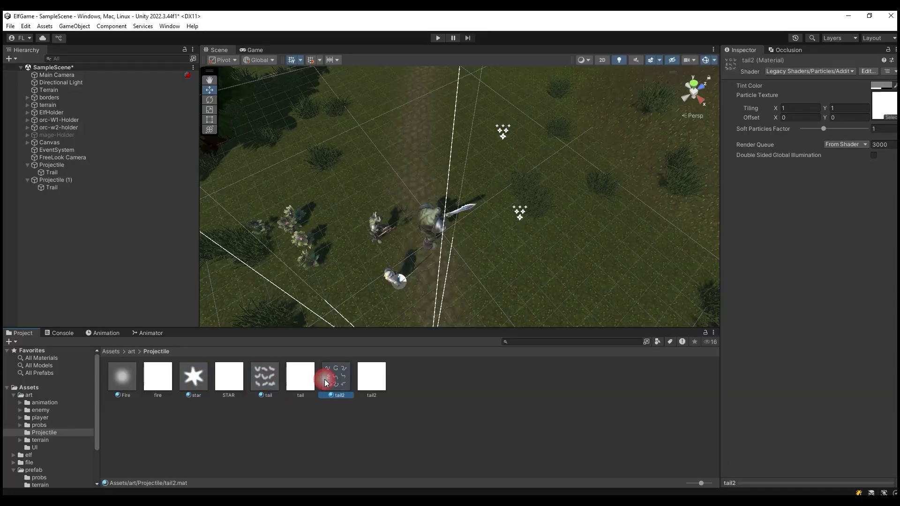
- Move Projectile (1) along its Z axis to about 299.86 and replay its particles to preview the spinning star
{"action": "left_click", "coordinate": [89, 181]}
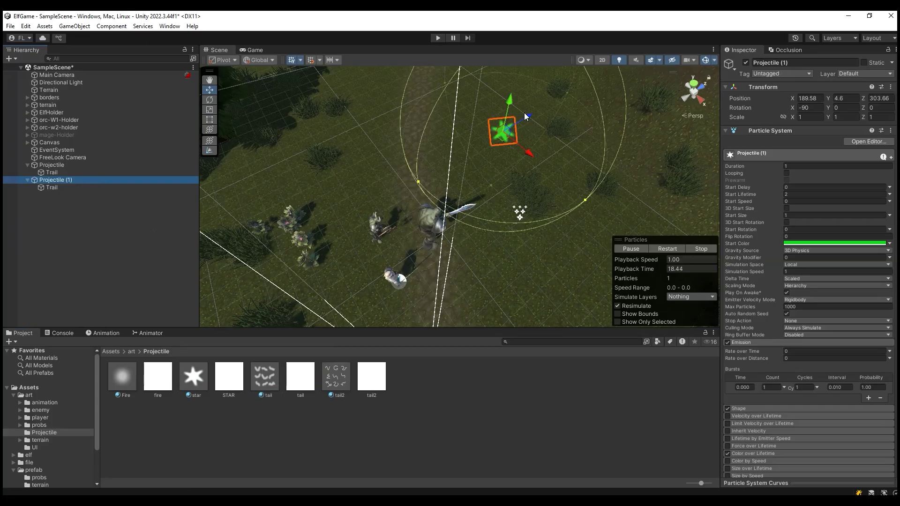
{"action": "left_click_drag", "start_coordinate": [520, 125], "coordinate": [462, 192]}
{"action": "left_click", "coordinate": [664, 249]}
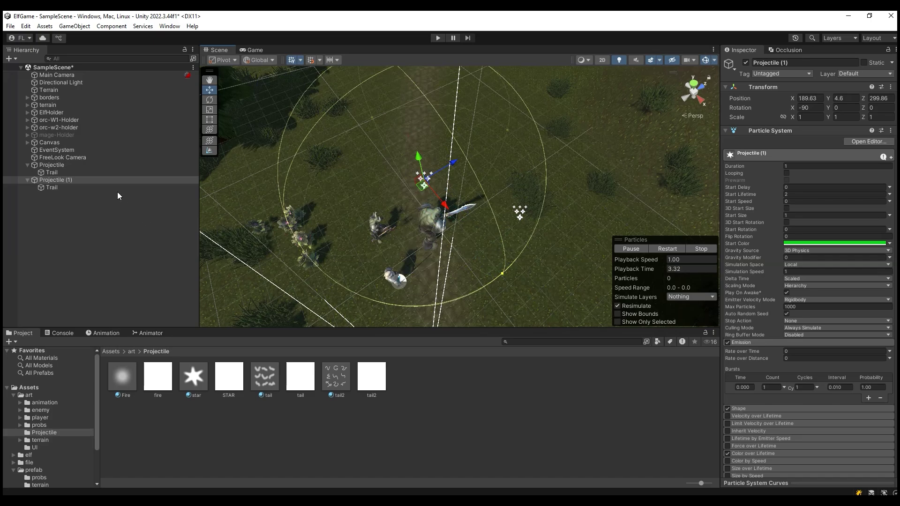
{"action": "scroll", "coordinate": [339, 142], "scroll_direction": "up", "scroll_amount": 5}
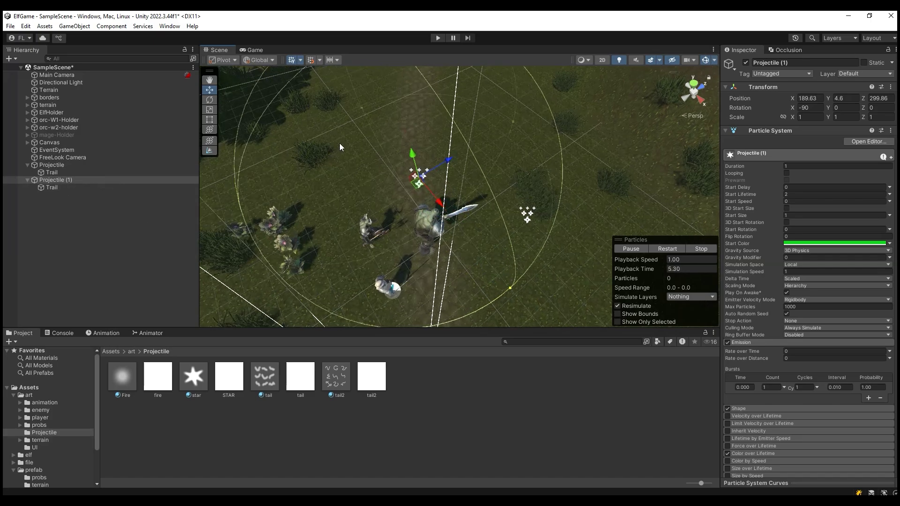
{"action": "left_click", "coordinate": [667, 249]}
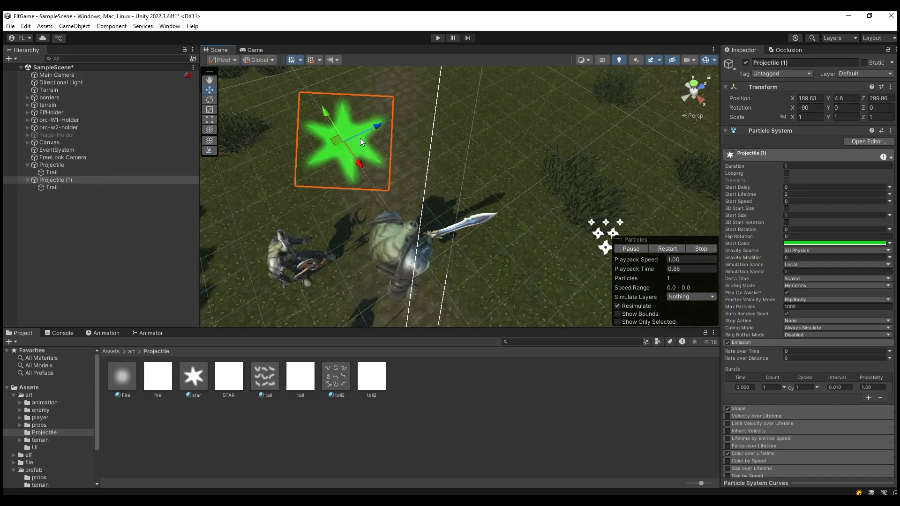
{"action": "left_click", "coordinate": [669, 249]}
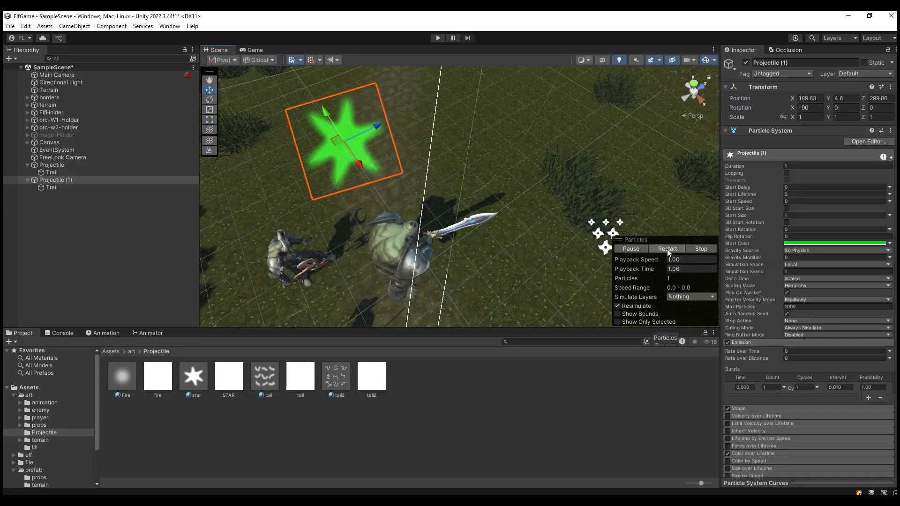
- Examine Projectile (1)'s Rotation over Lifetime, Rotation by Speed, Renderer and Light settings
{"action": "scroll", "coordinate": [780, 300], "scroll_direction": "down", "scroll_amount": 9}
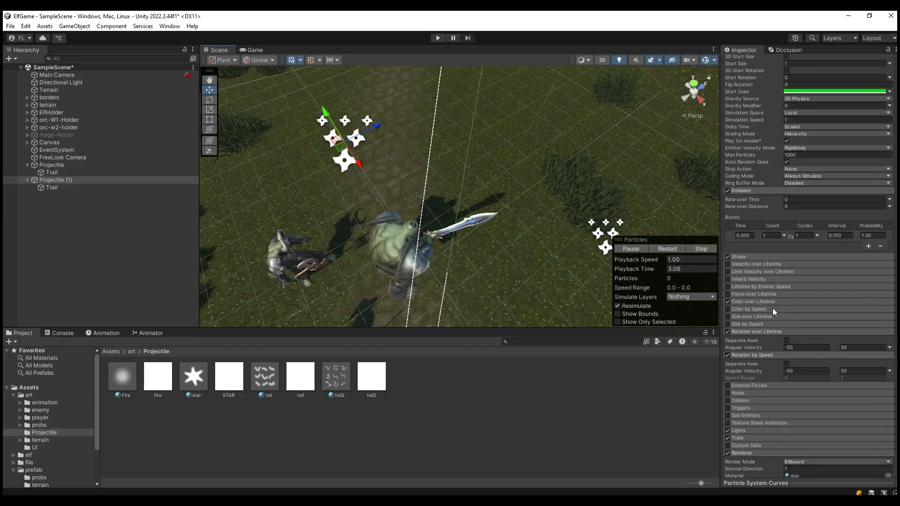
{"action": "scroll", "coordinate": [771, 355], "scroll_direction": "down", "scroll_amount": 8}
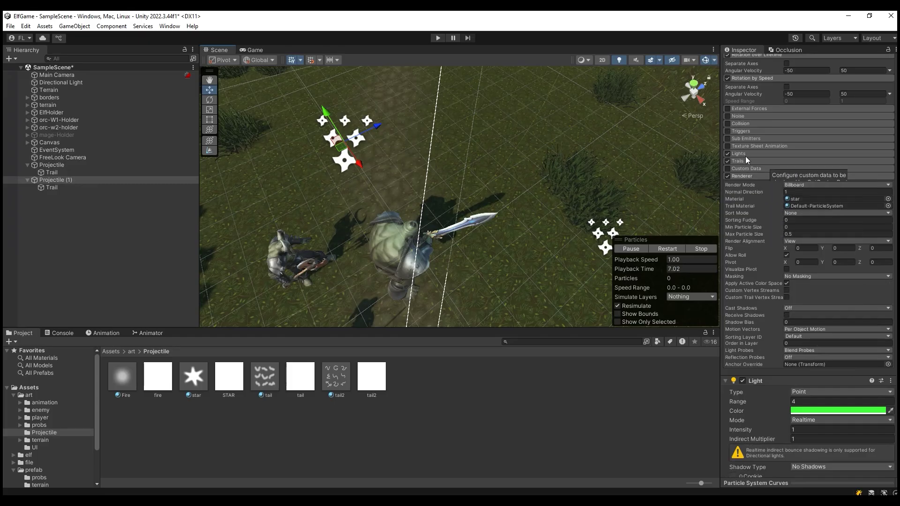
{"action": "scroll", "coordinate": [769, 151], "scroll_direction": "up", "scroll_amount": 3}
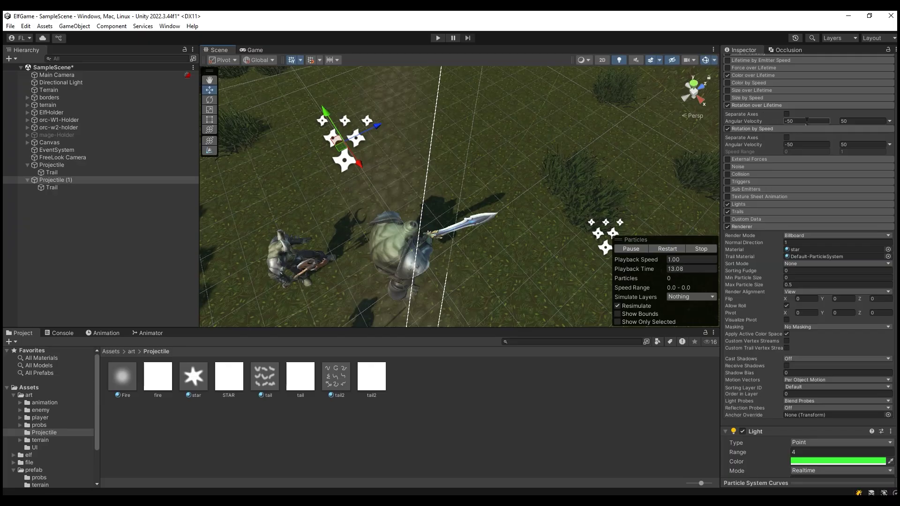
{"action": "scroll", "coordinate": [829, 159], "scroll_direction": "up", "scroll_amount": 9}
{"action": "scroll", "coordinate": [824, 275], "scroll_direction": "up", "scroll_amount": 3}
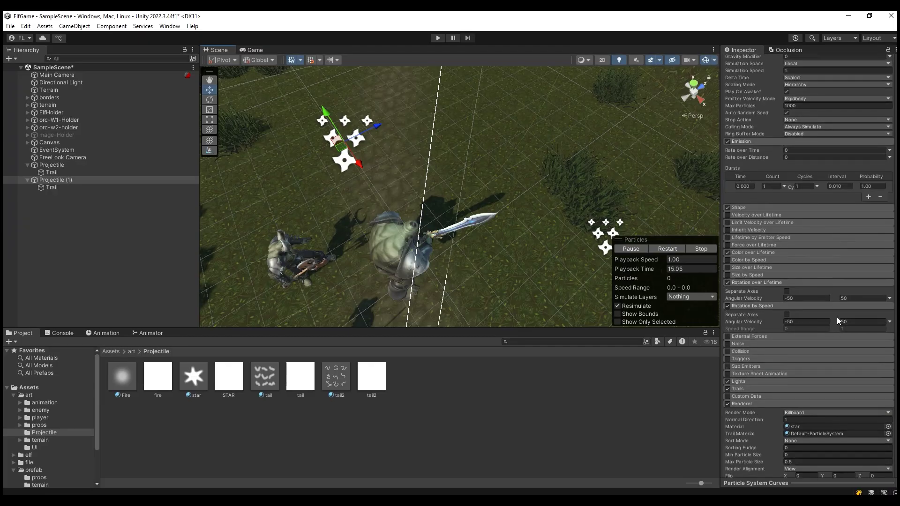